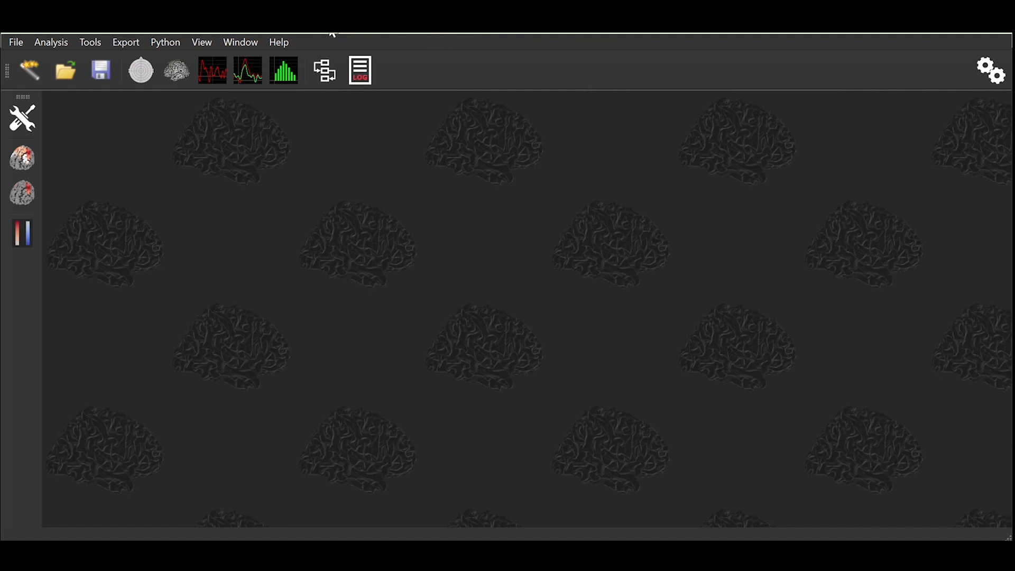
Step: Open the log panel and scroll through its loaded-workflow messages
click(370, 76)
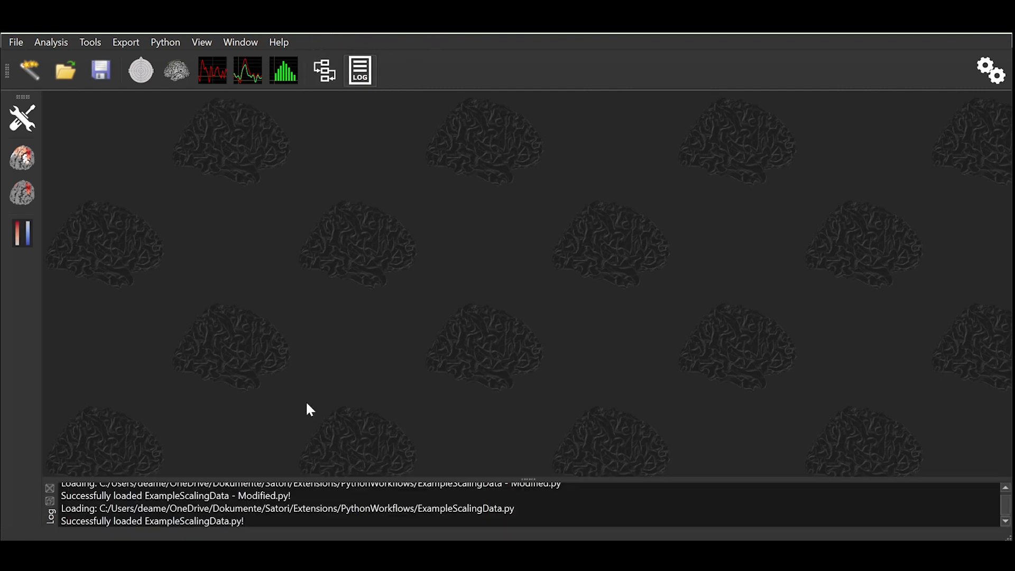
scroll(299, 494, up, 3)
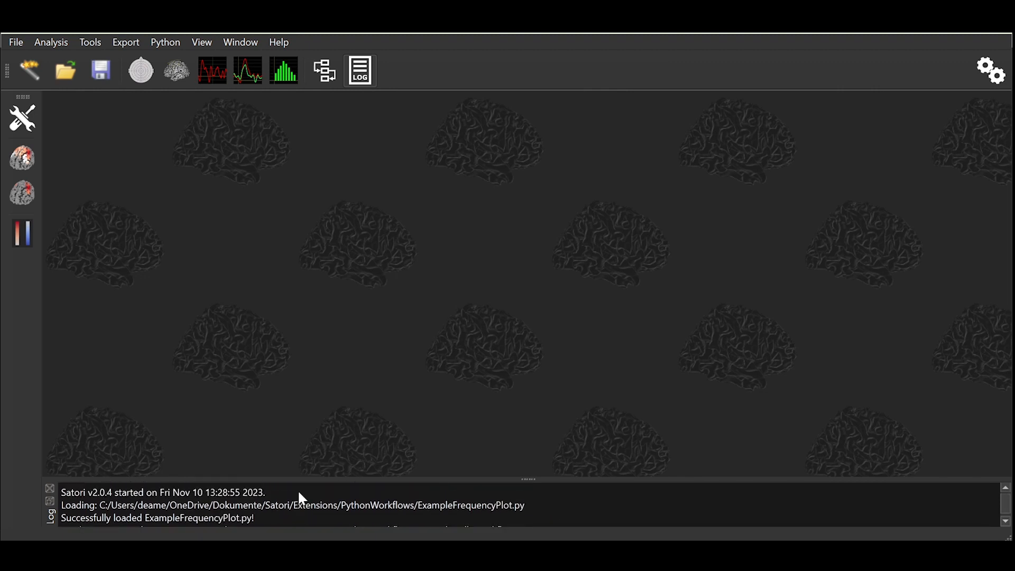
scroll(299, 494, down, 3)
scroll(300, 497, up, 3)
Step: Load the fNIRS dataset from the 2022-04-26_002 folder
click(66, 74)
double_click(190, 162)
click(190, 185)
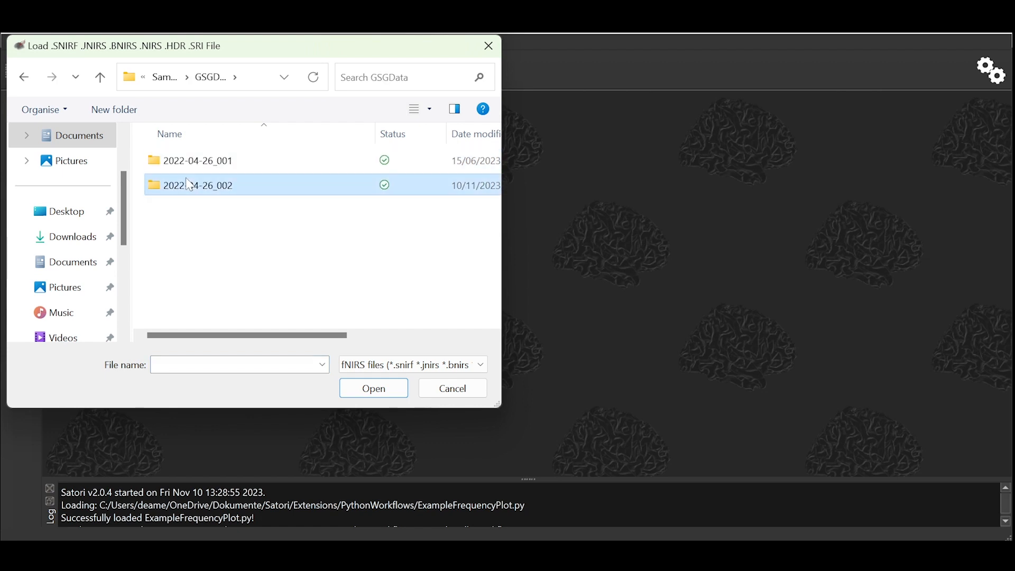
double_click(188, 183)
double_click(207, 184)
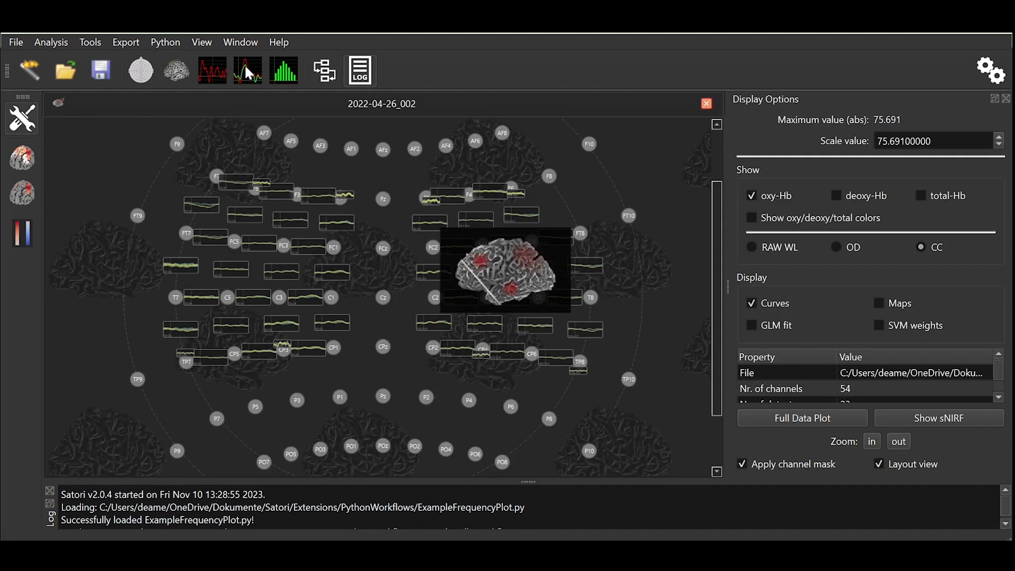
Step: Open the selected-channels plot panel and select two channels in the right fronto-central region
click(214, 71)
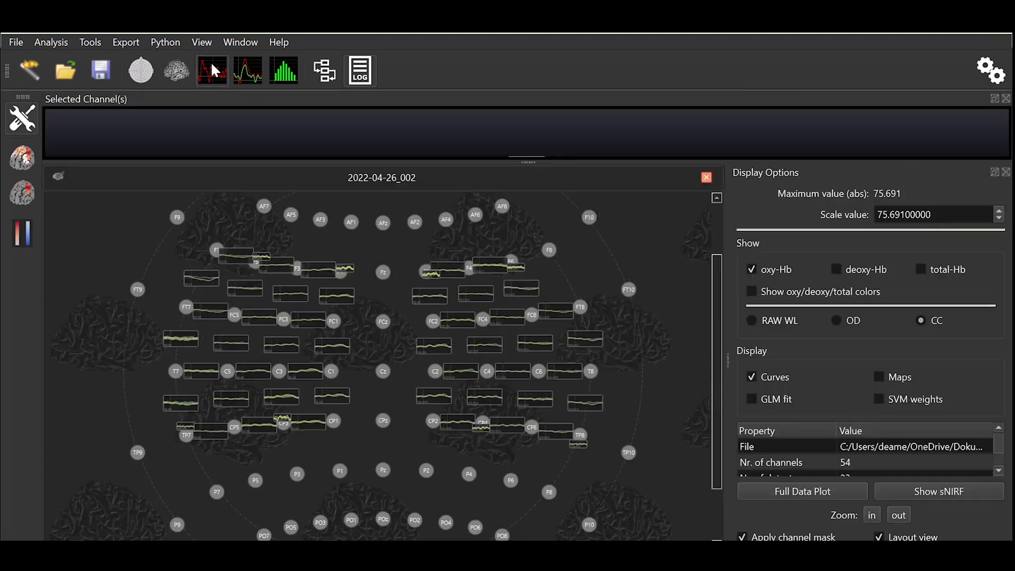
click(430, 295)
click(456, 319)
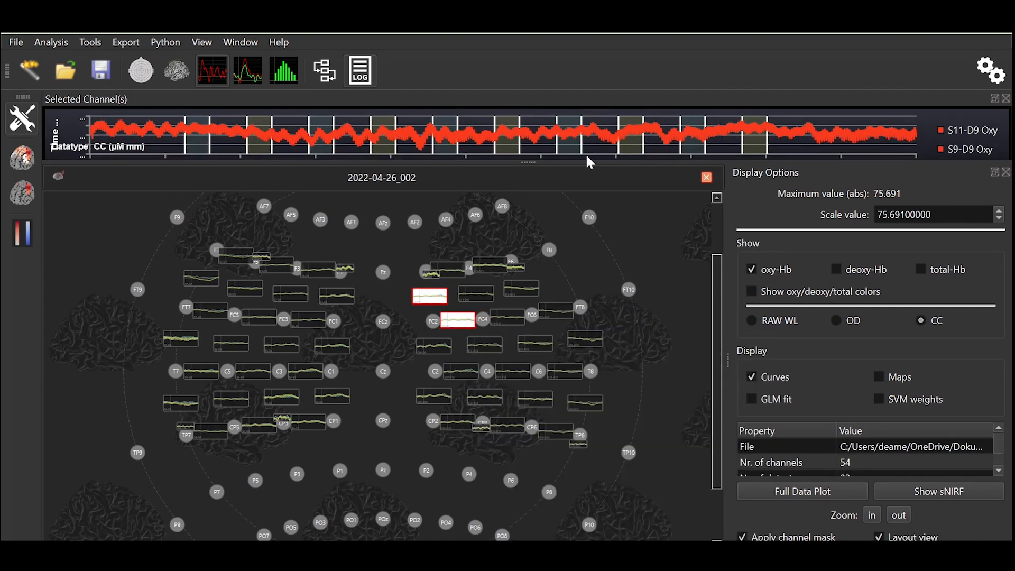
Step: Zoom into a section of the selected channels' time course, then clear the channel selection
drag(586, 150, 320, 117)
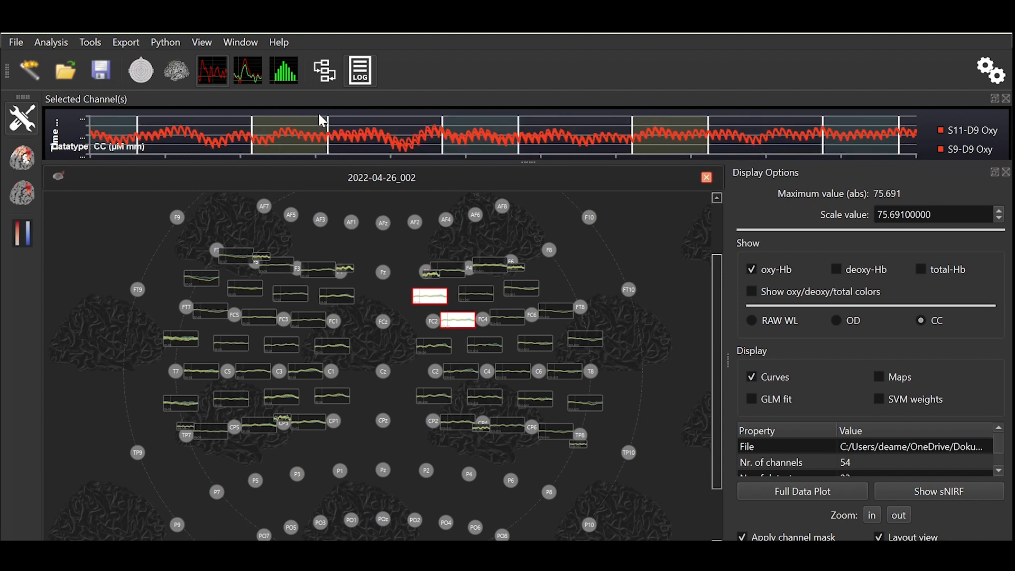
mouse_move(484, 136)
click(389, 295)
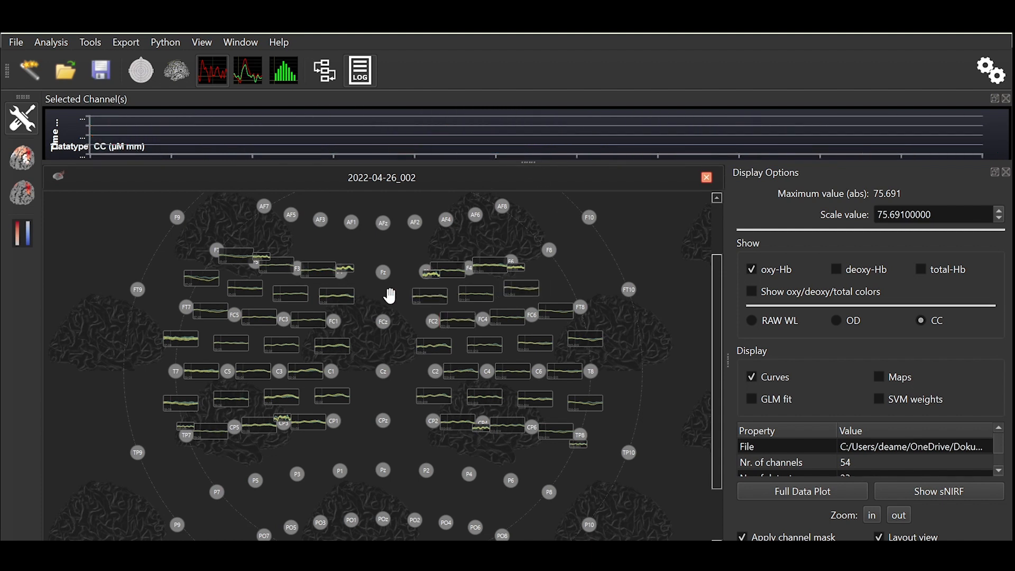
mouse_move(424, 300)
Step: Open the Data Plotter window from the tools and close it again
click(91, 41)
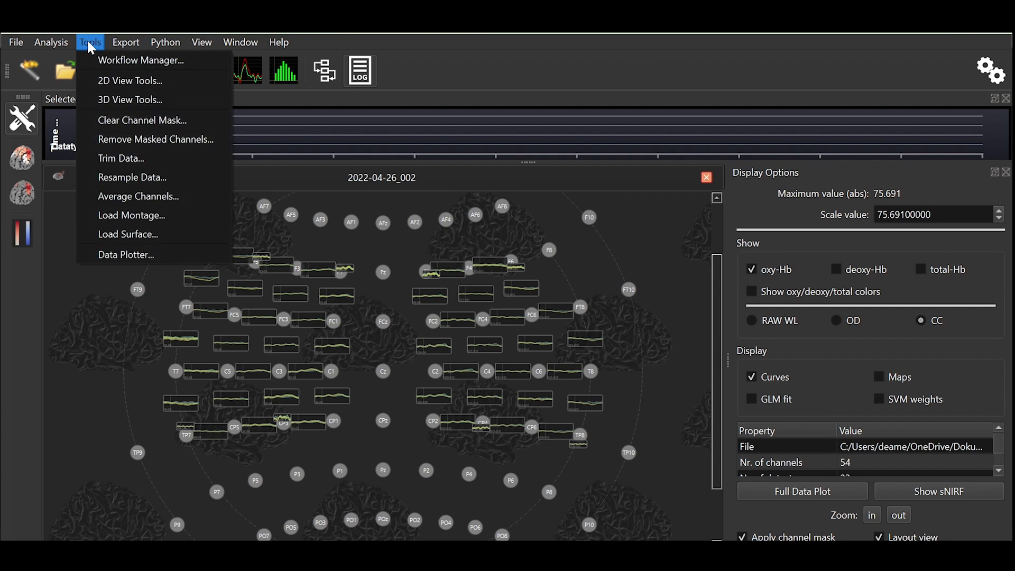
click(119, 257)
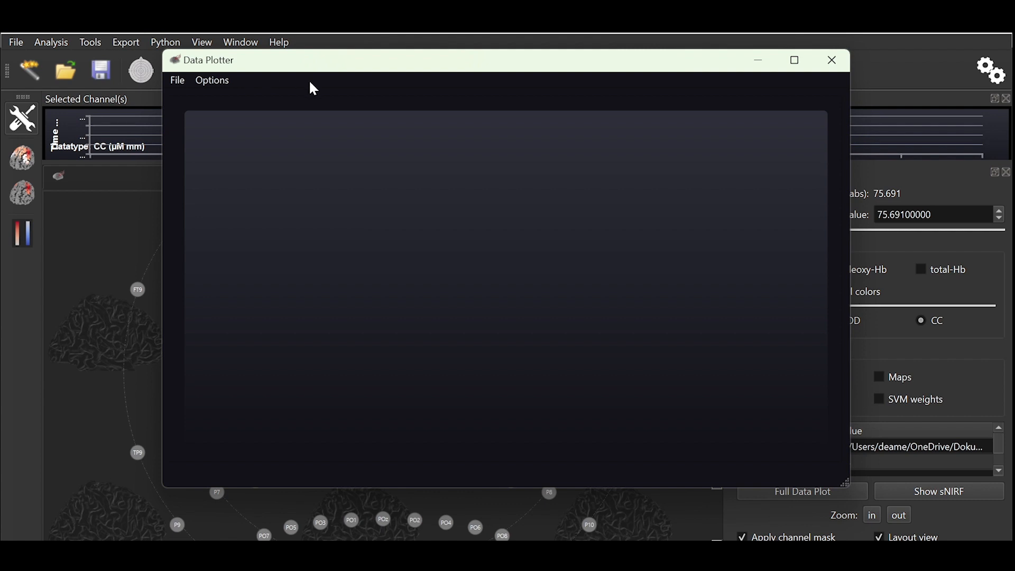
click(830, 68)
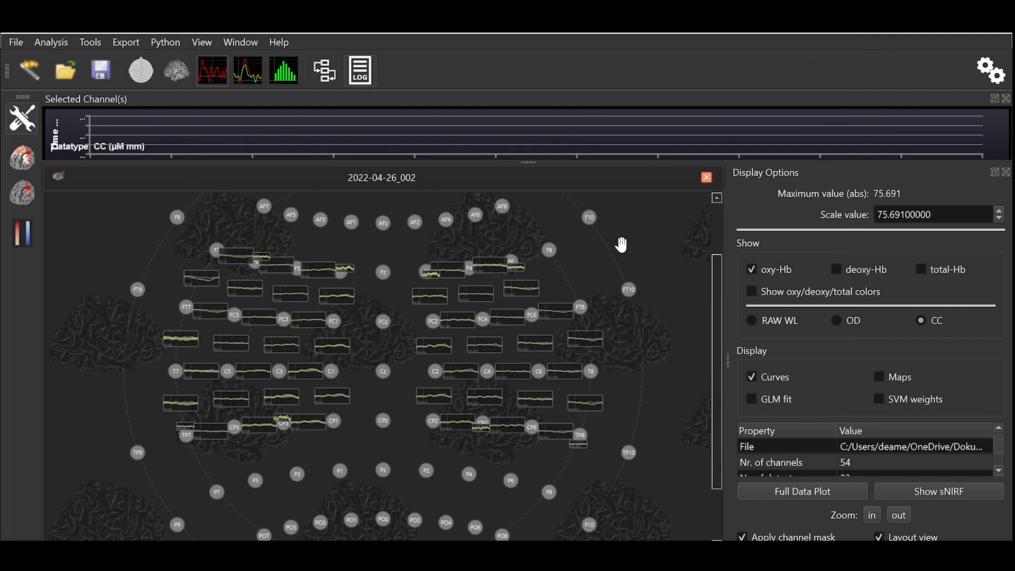
Step: Add channel S11-D12 of the raw dataset to the data plotter
right_click(473, 351)
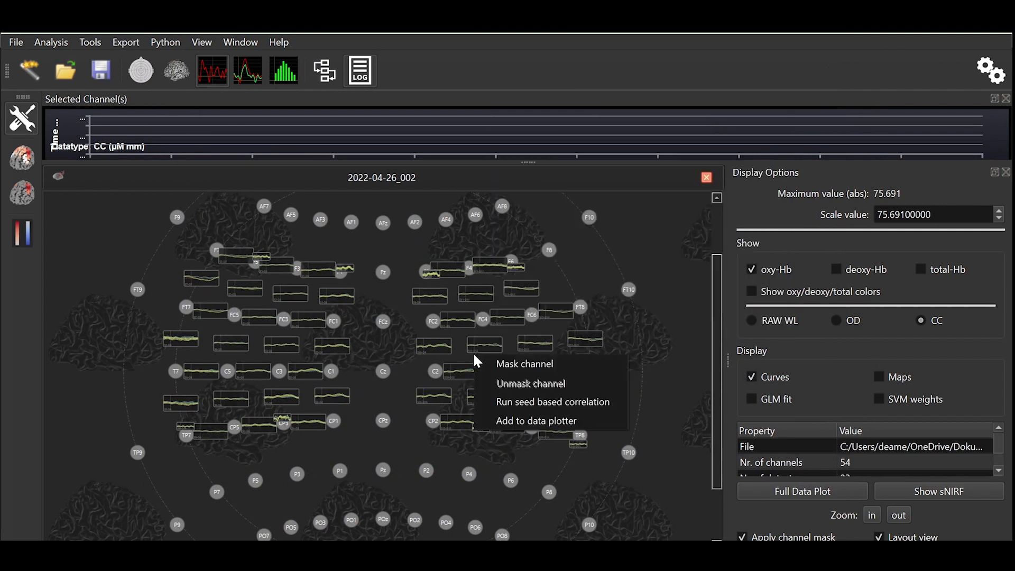
click(518, 423)
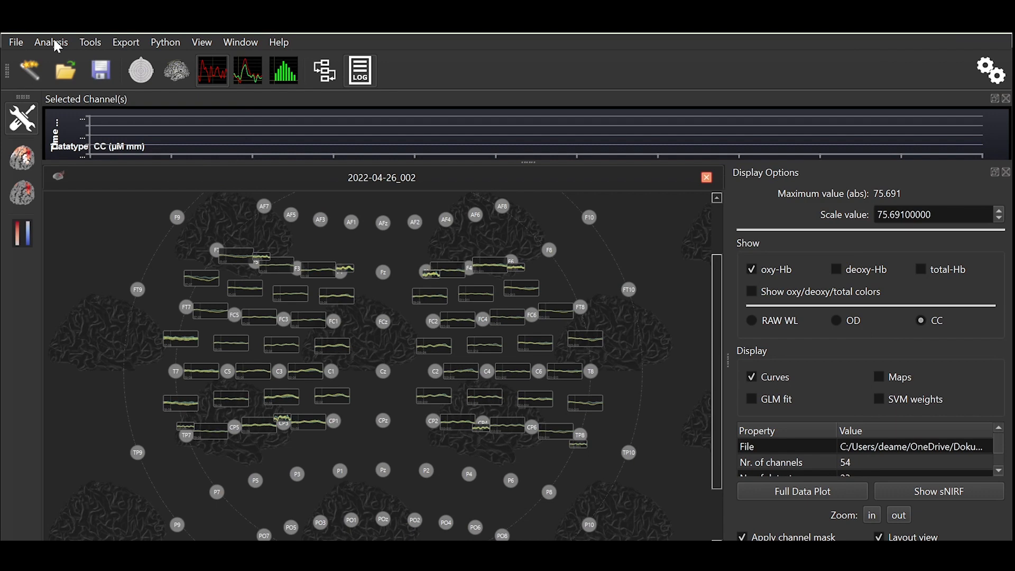
Step: Run fNIRS data preprocessing on CC with channel rejection, motion correction, short-channel regression, temporal filtering and Z-transform normalization
click(56, 44)
click(71, 95)
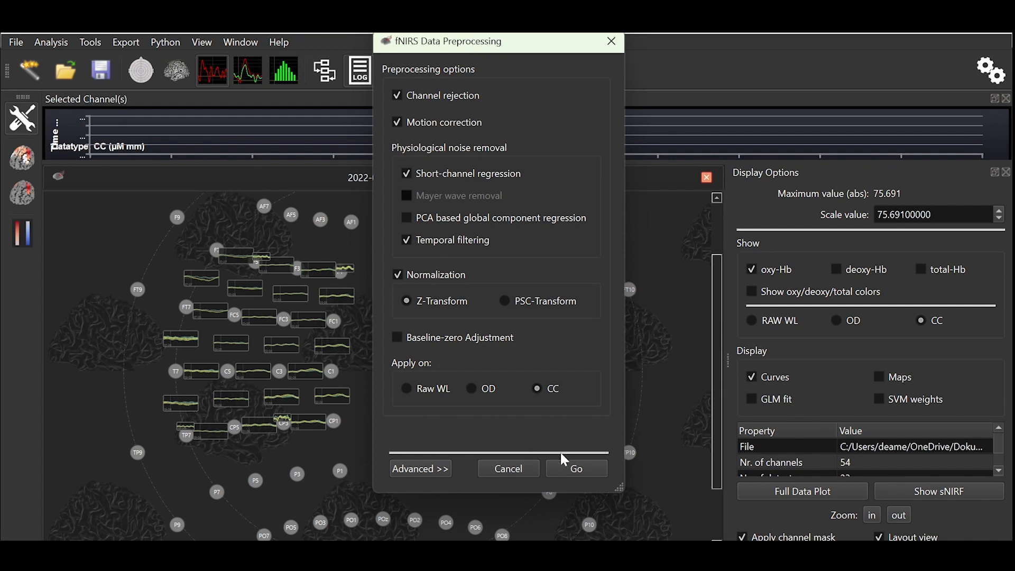
click(576, 475)
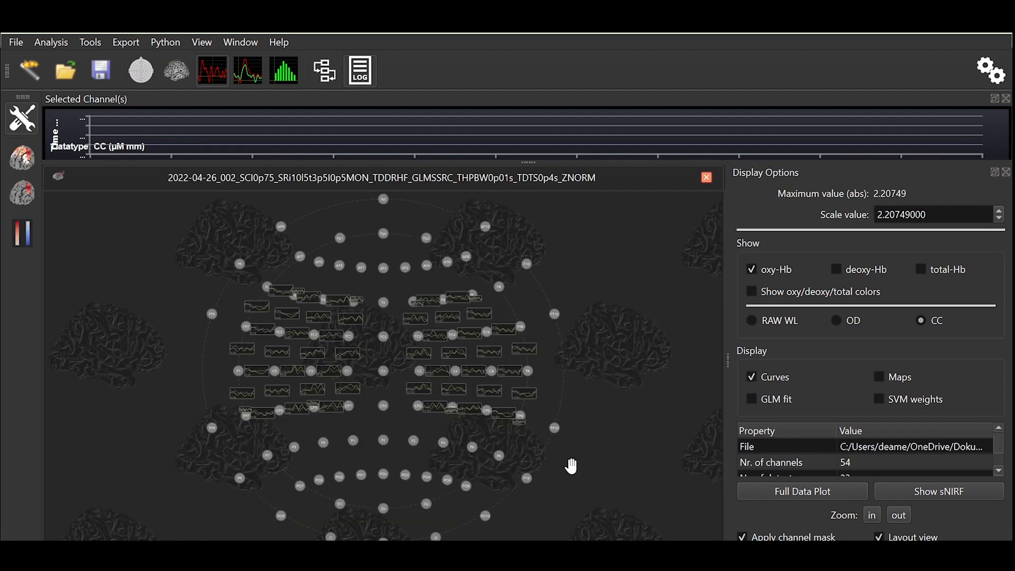
Step: Add the preprocessed S11-D12 channel to the data plotter and bring up the plotter window
right_click(455, 358)
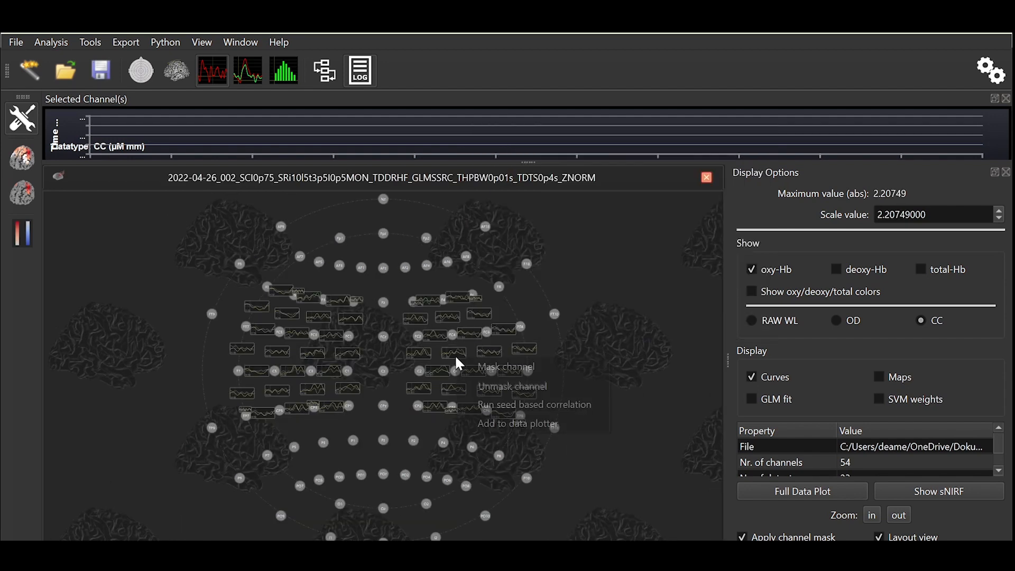
click(487, 423)
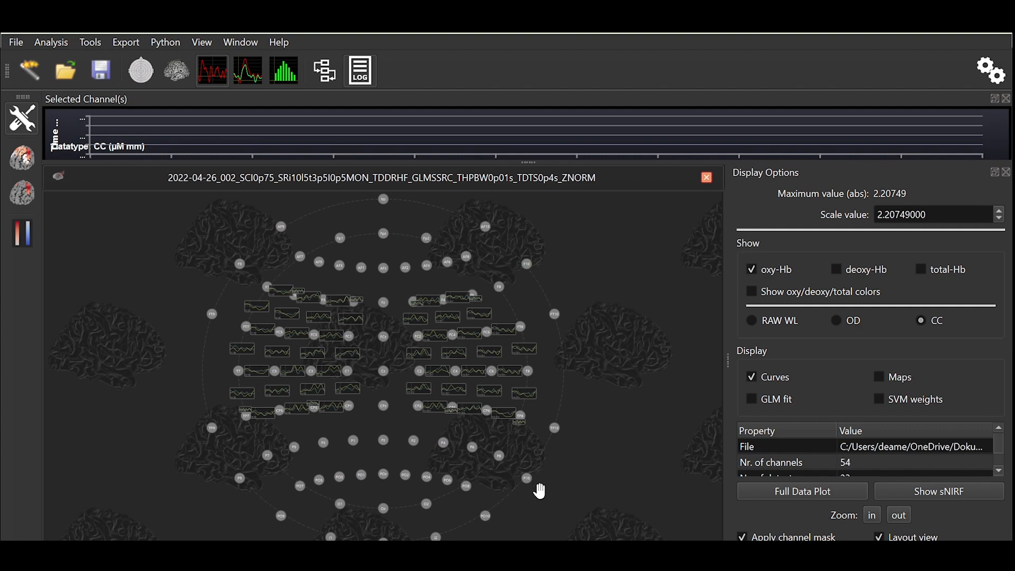
mouse_move(441, 552)
click(508, 489)
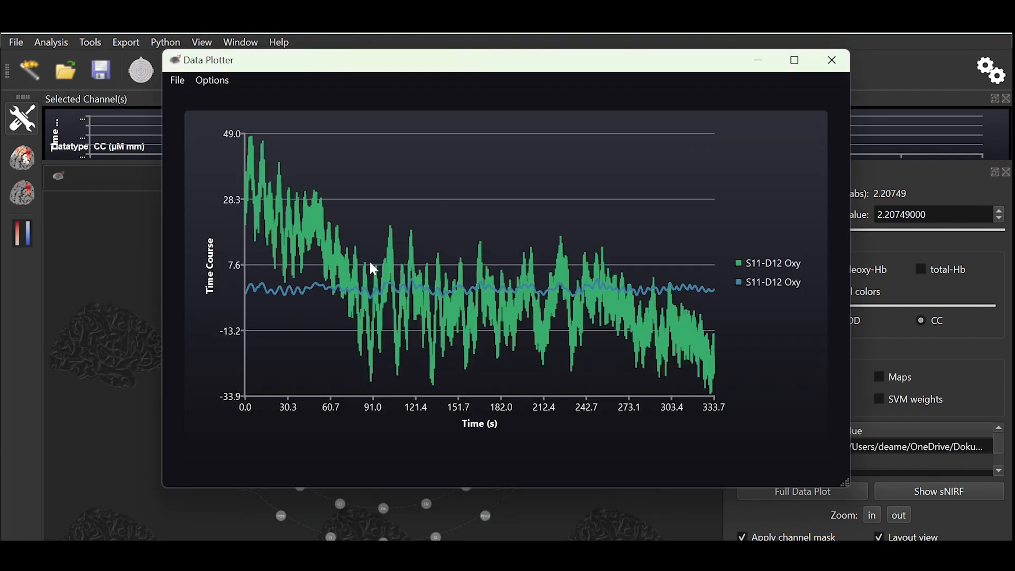
Step: Zoom the plot to about 120–251 s and hide the raw S11-D12 Oxy series
drag(372, 191, 642, 379)
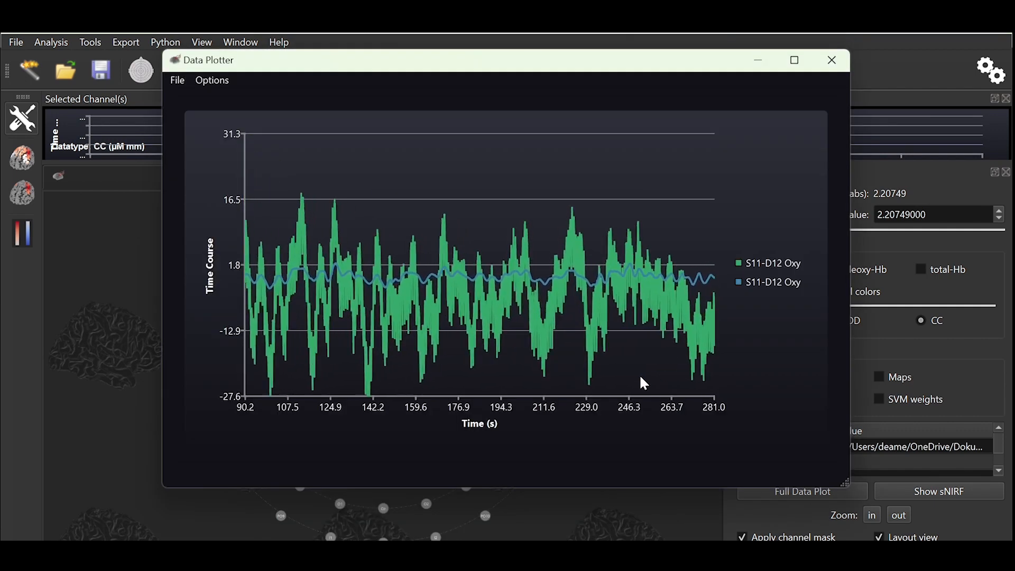
drag(319, 198, 643, 365)
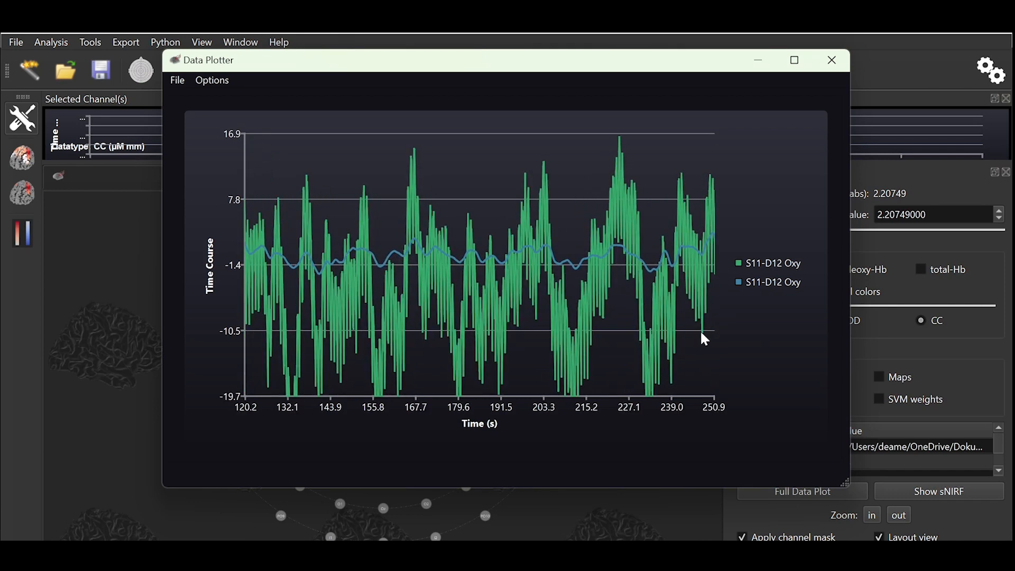
click(767, 268)
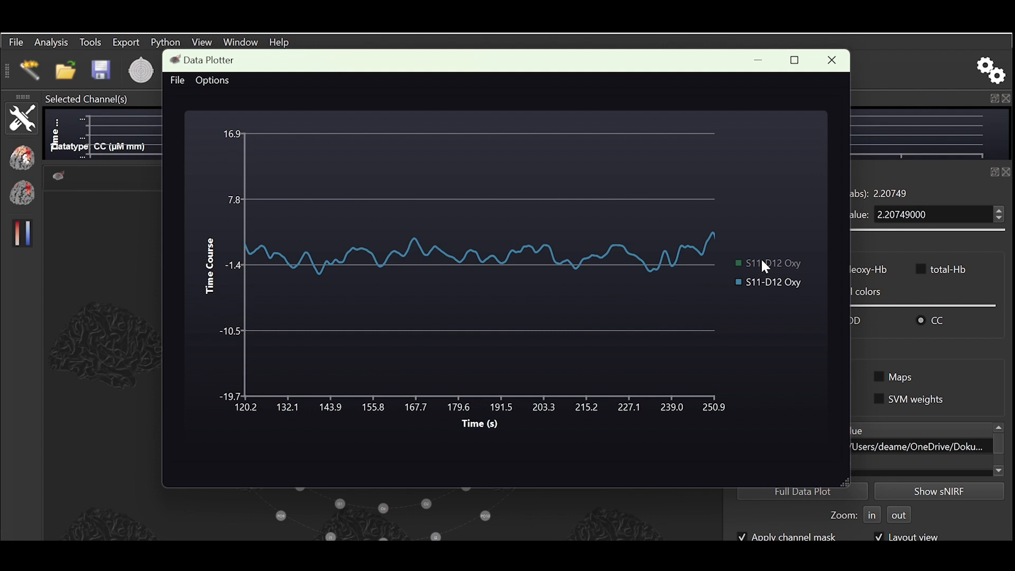
Step: Reset the plot zoom to the full time range and return to the main window
right_click(488, 208)
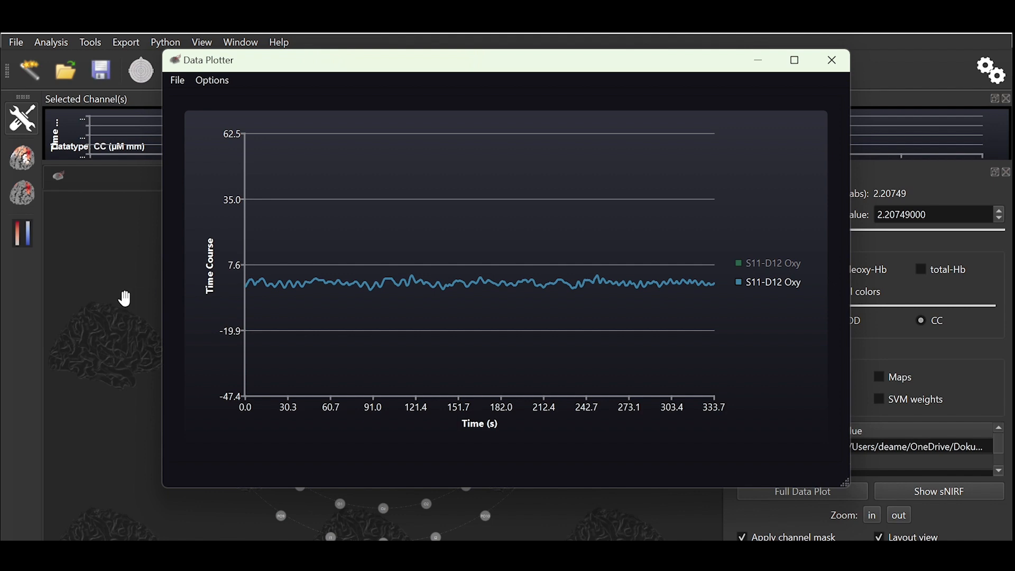
click(125, 299)
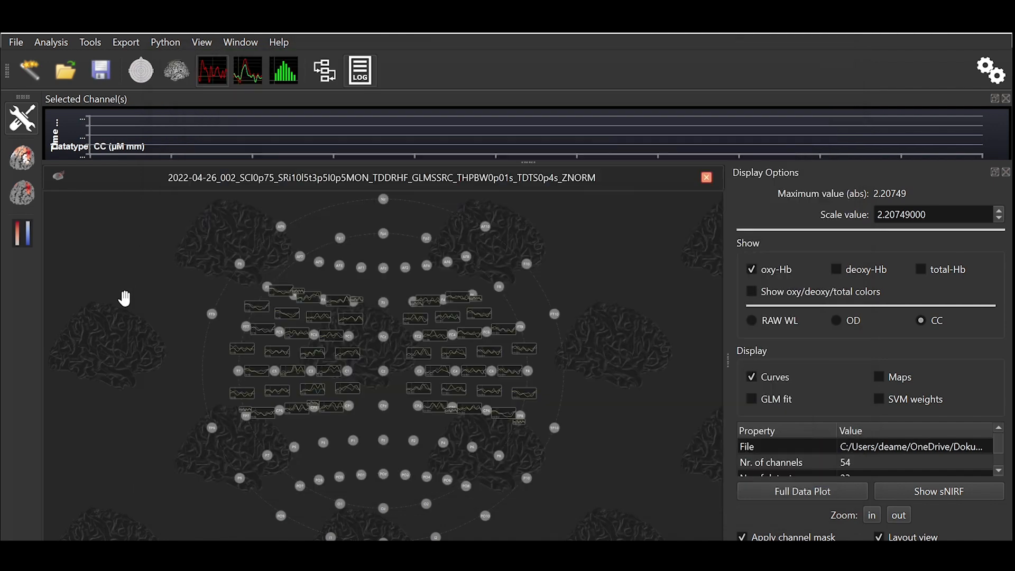
Step: Reload the original 2022-04-26_002 dataset into a new tab
click(64, 71)
double_click(226, 187)
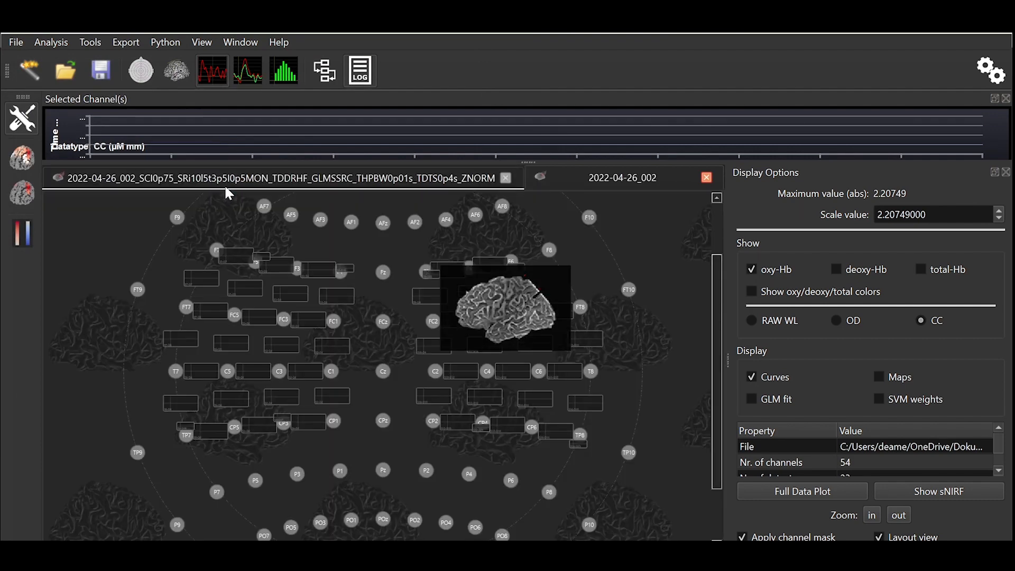
Step: Run fNIRS data preprocessing on CC with only short-channel regression and Z-transform normalization enabled
click(48, 43)
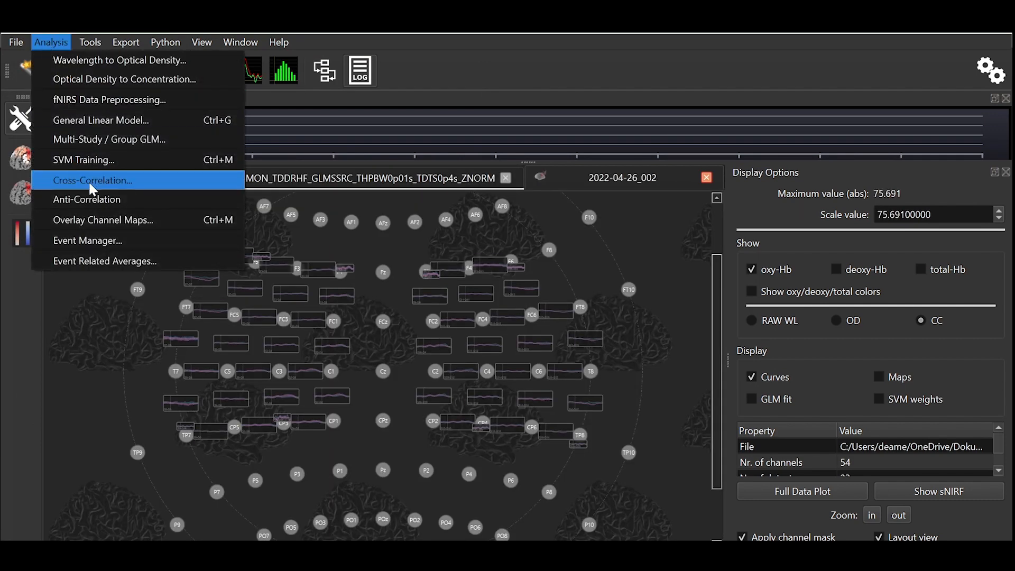
click(121, 100)
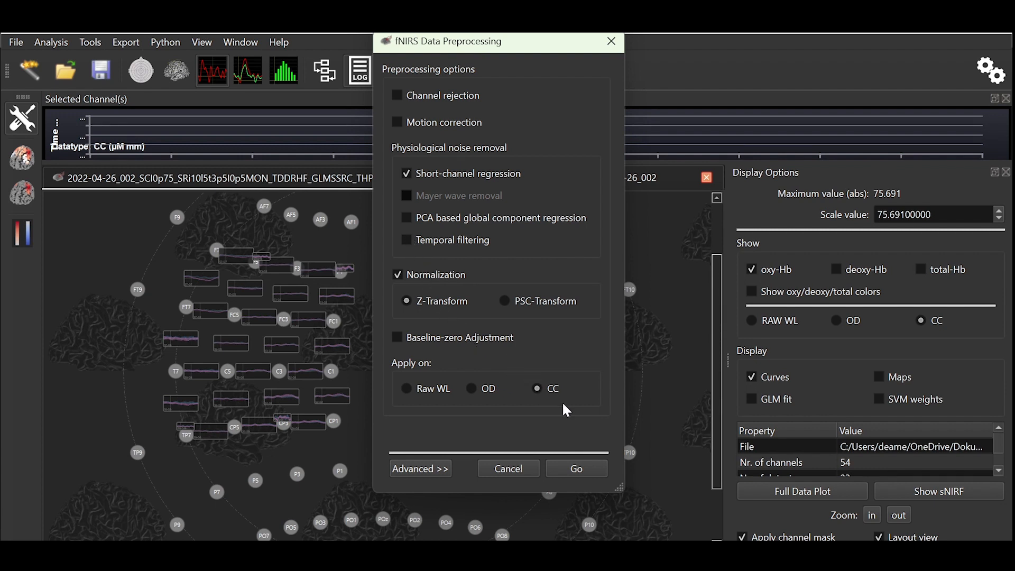
click(583, 467)
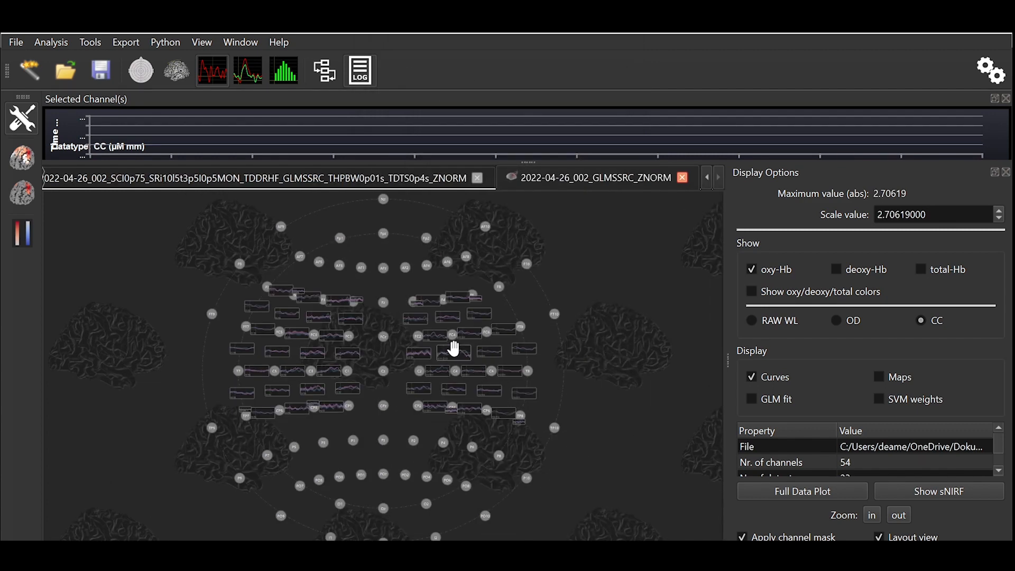
Step: Add the short-channel-regressed S11-D12 channel to the data plotter and bring up the plotter window
mouse_move(454, 349)
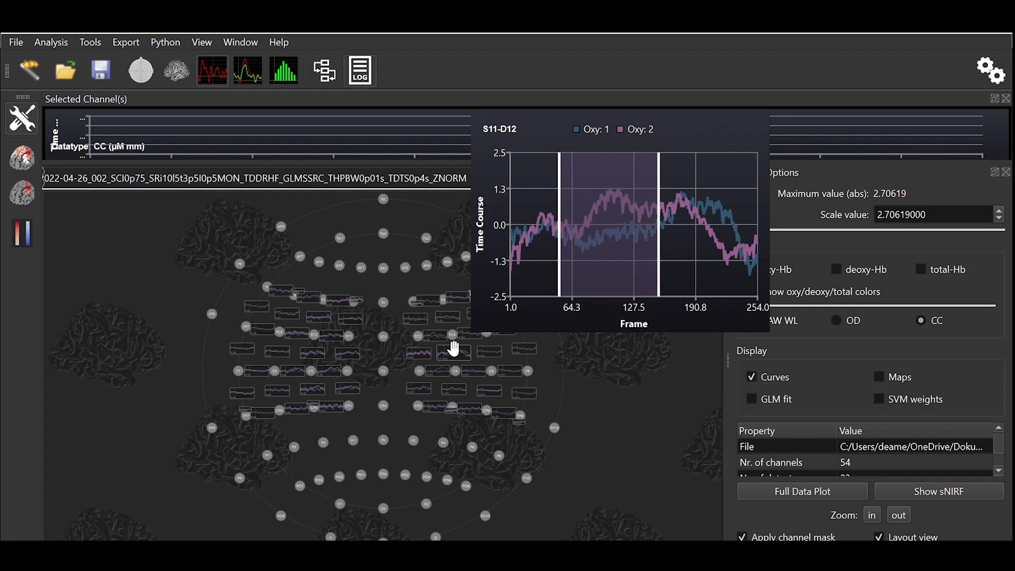
right_click(455, 350)
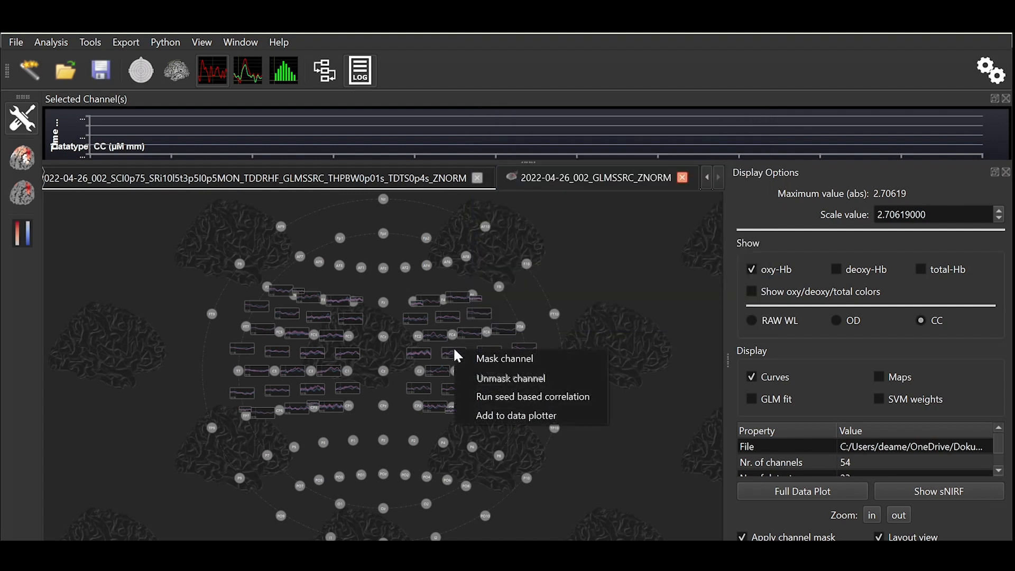
click(516, 419)
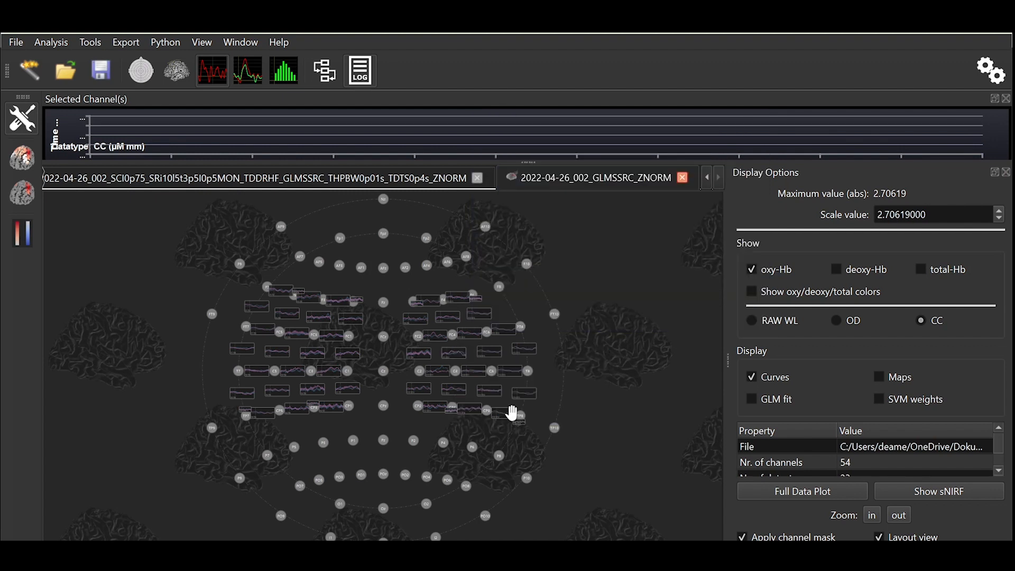
click(510, 479)
Step: Zoom the plot to about 127–221 s and compare the series, toggling the raw S11-D12 series on and off
drag(366, 221, 602, 349)
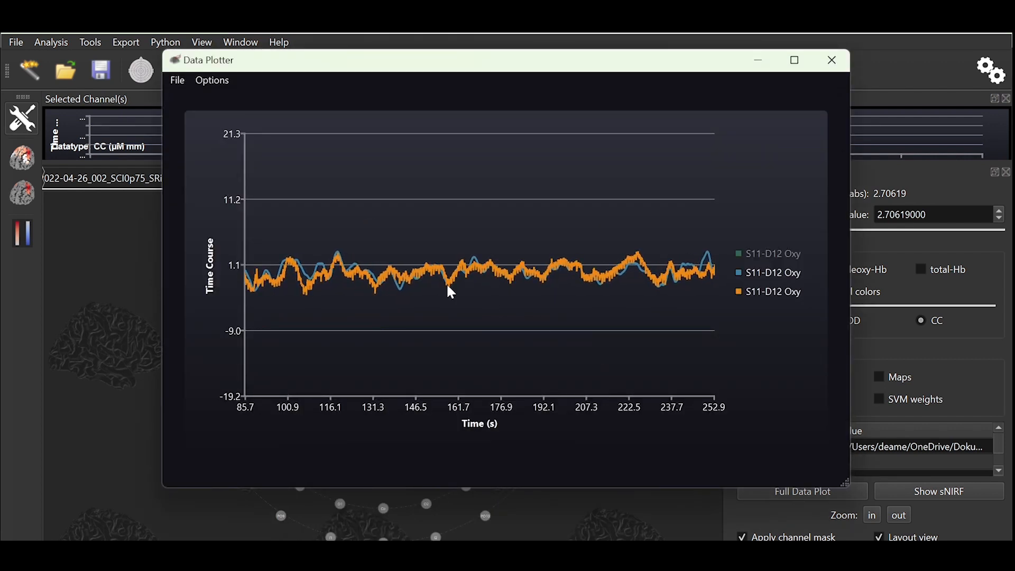
drag(363, 228, 628, 339)
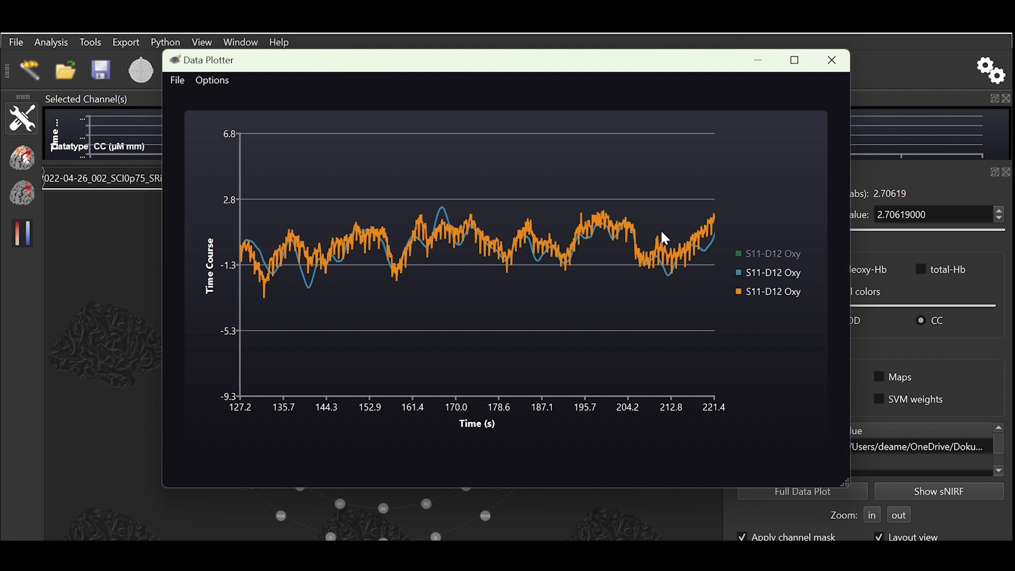
click(772, 260)
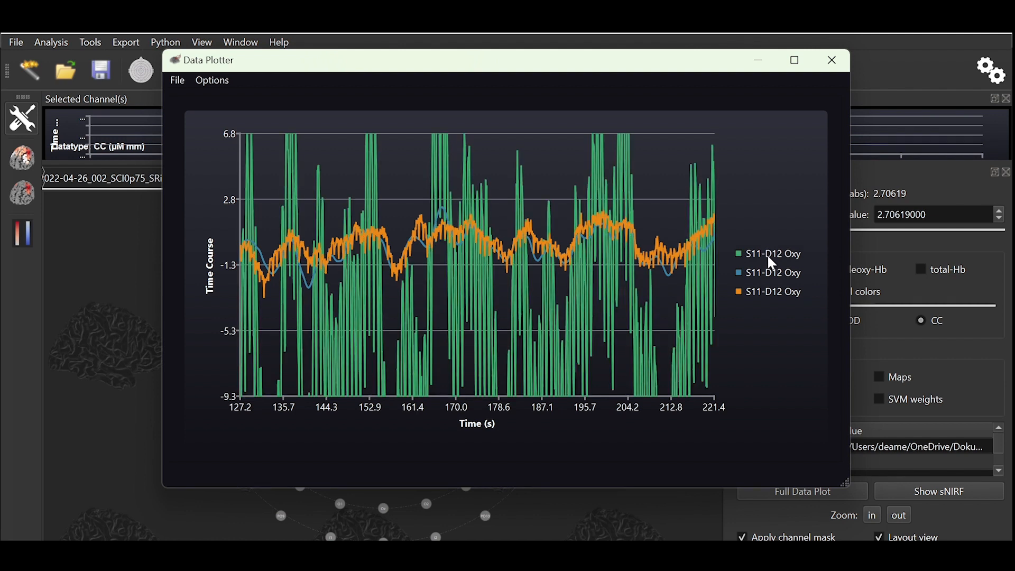
click(773, 263)
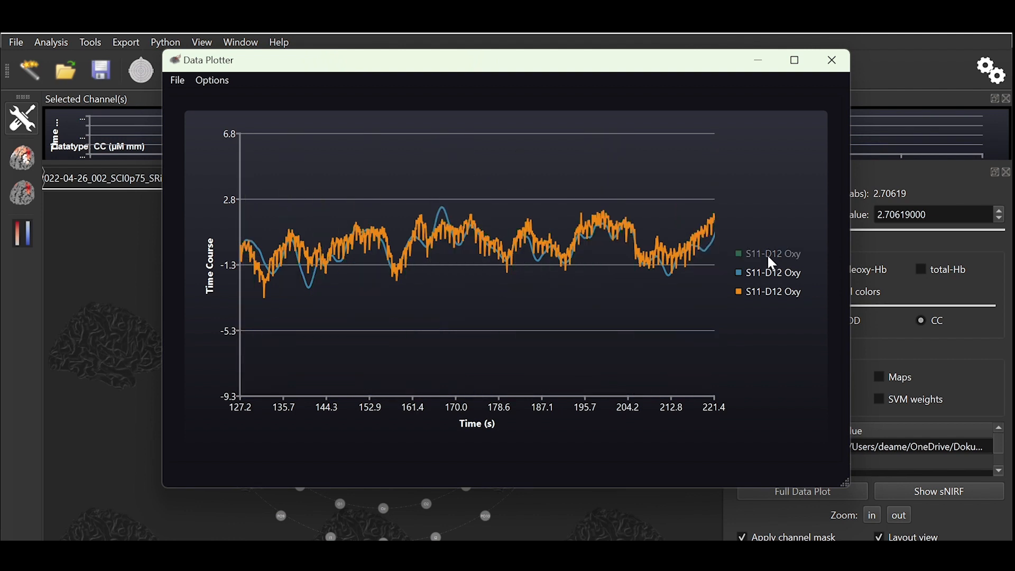
click(946, 497)
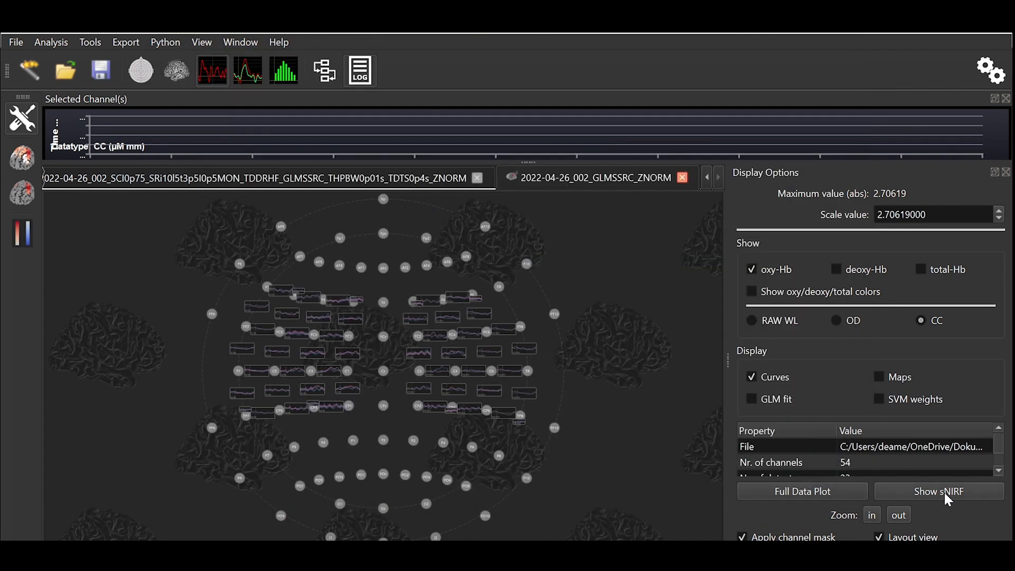
Step: Open the dataset's sNIRF structure, expand the aux11 ECG entry and plot its data time series
click(992, 499)
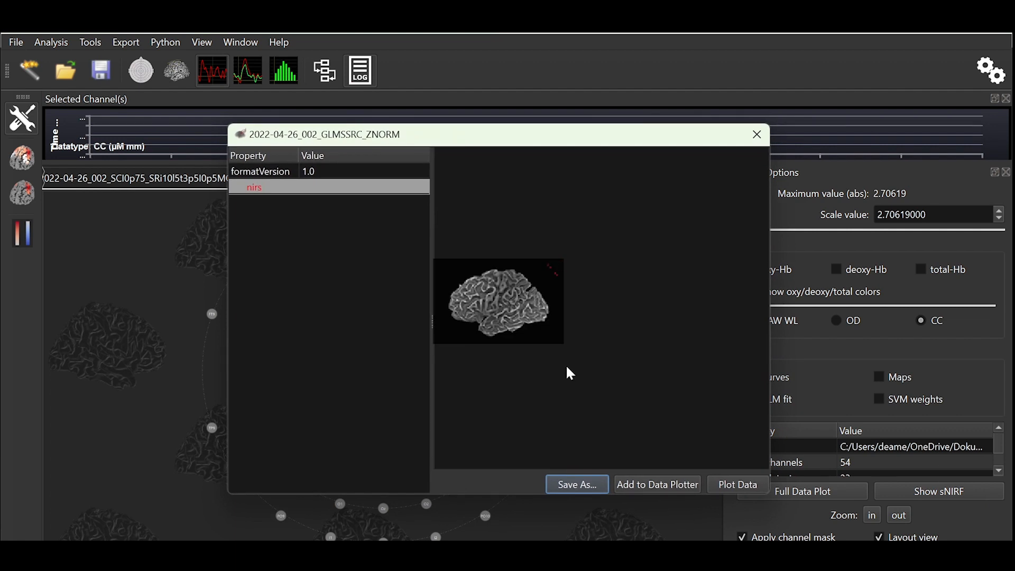
click(237, 441)
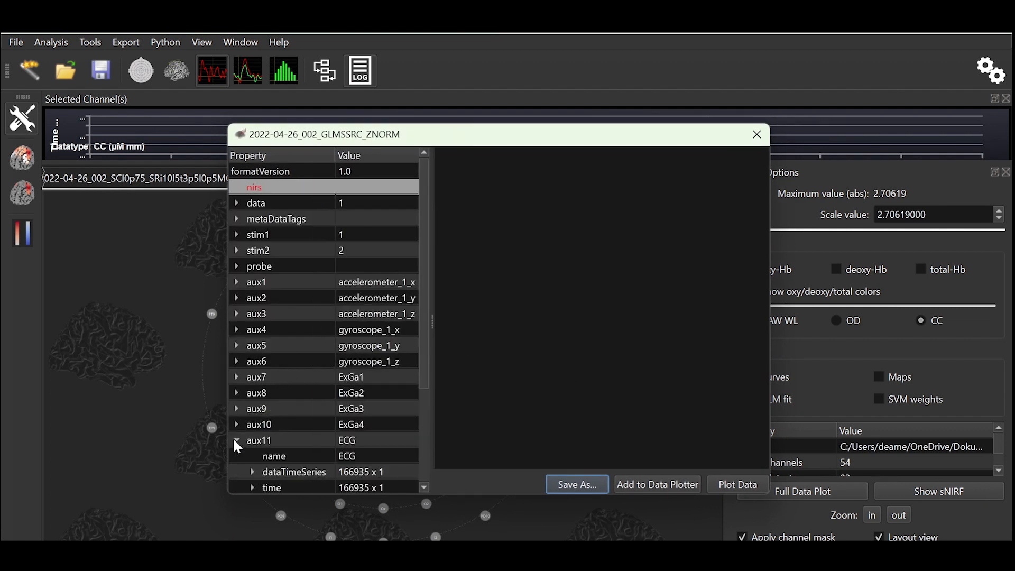
click(359, 445)
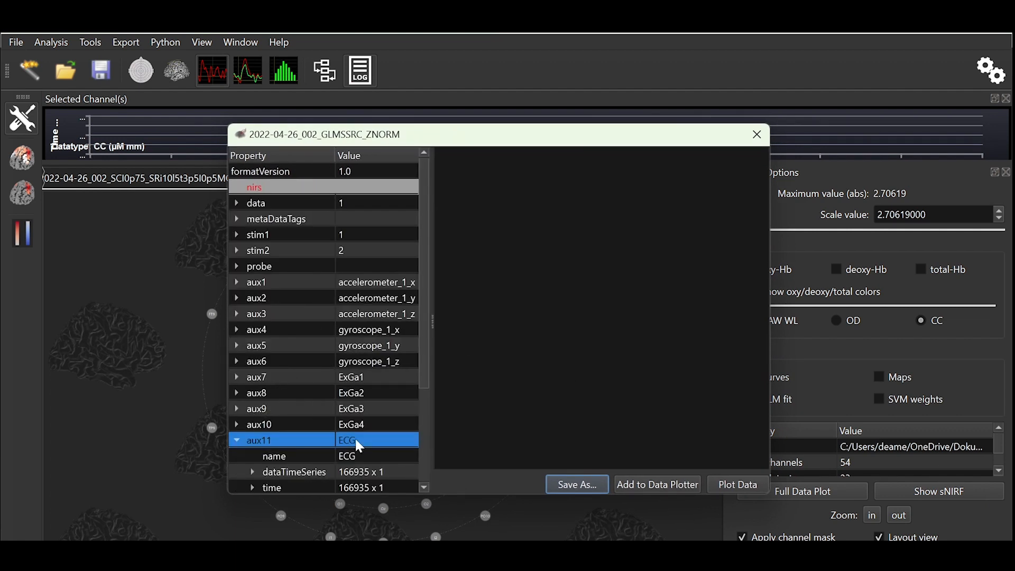
scroll(356, 445, down, 1)
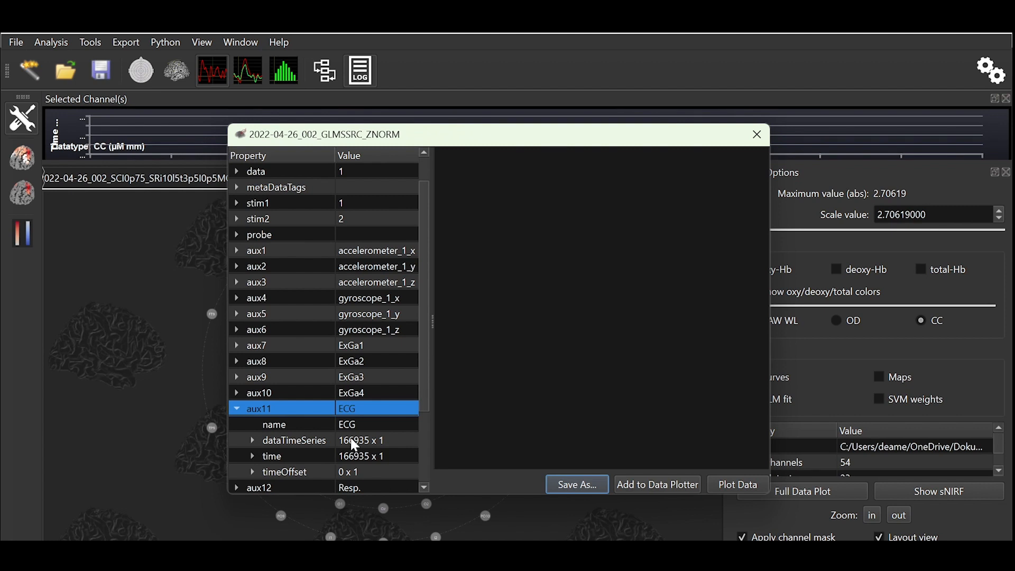
click(300, 443)
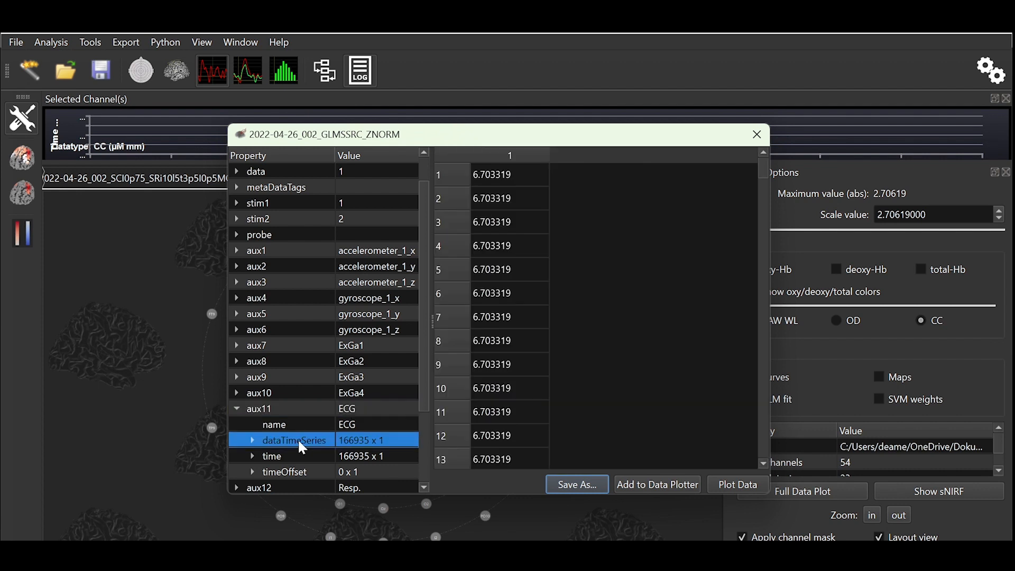
click(739, 487)
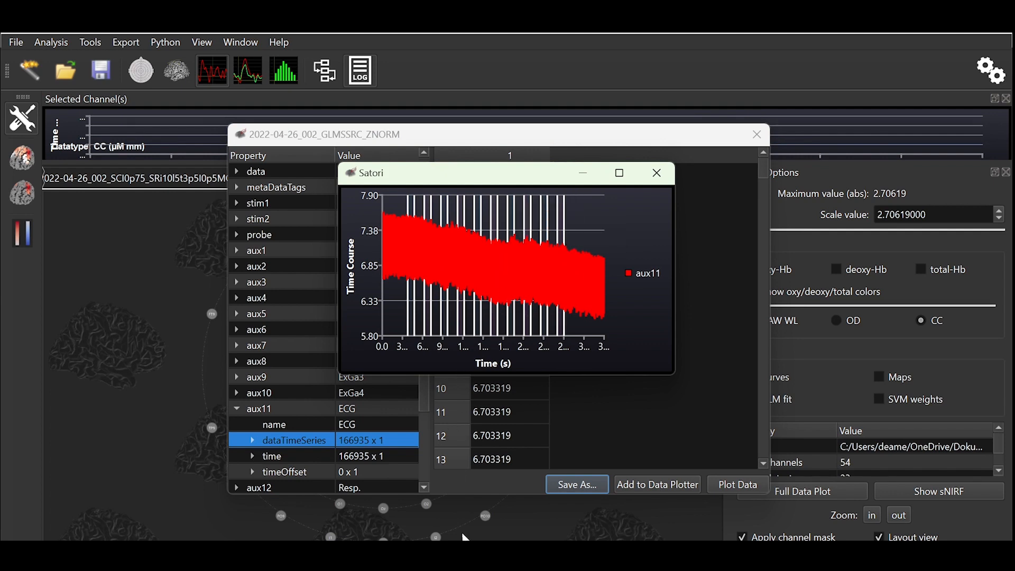
Step: Bring up the data plotter with the aux11 series added and close the separate aux11 plot window
mouse_move(464, 533)
click(466, 478)
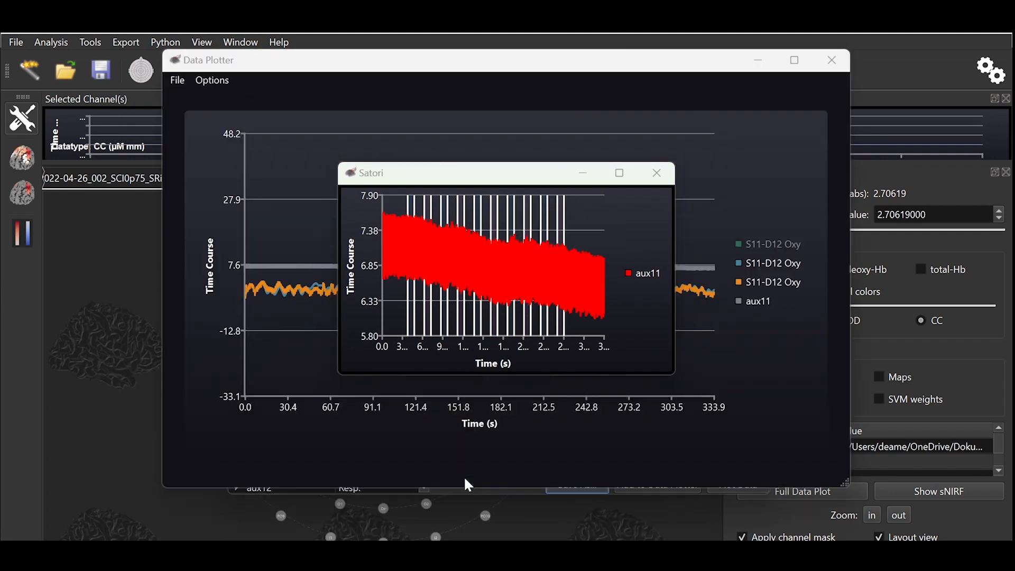
click(656, 173)
Step: Zoom the data plotter to about 101–171 s to compare the ECG with the S11-D12 series, then close it
drag(330, 217, 620, 357)
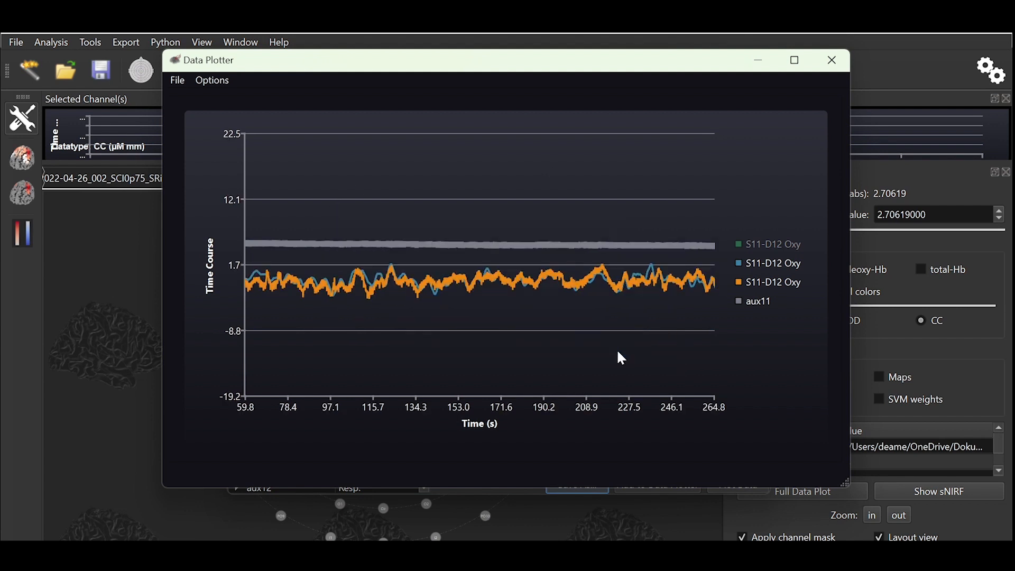
drag(339, 195, 501, 328)
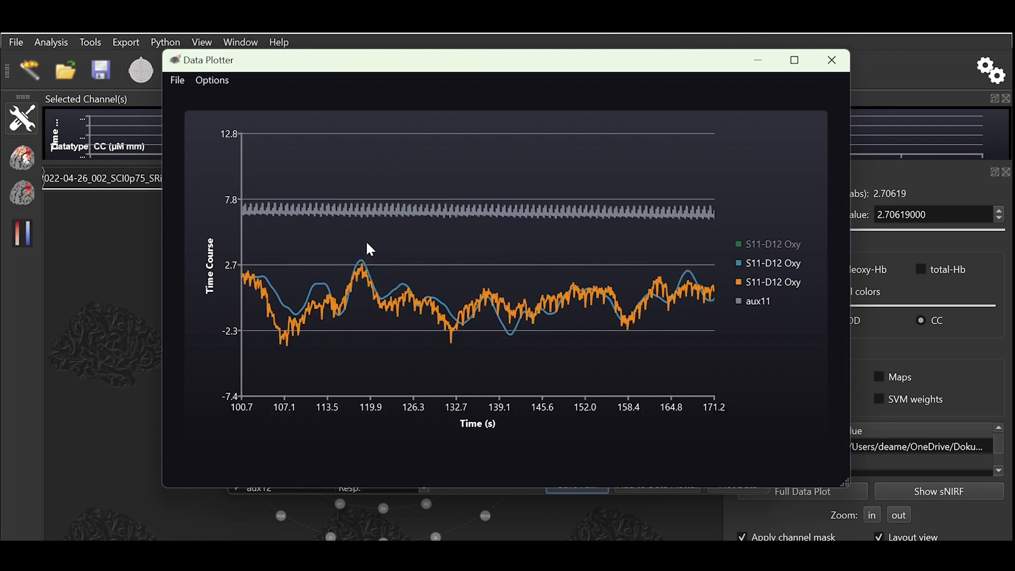
mouse_move(534, 201)
click(838, 62)
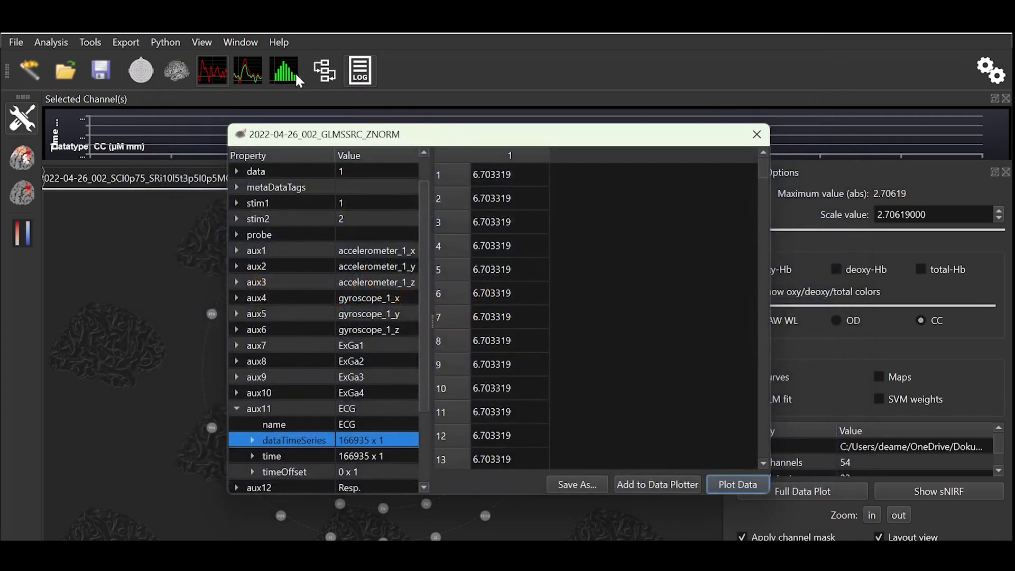
Step: Reopen the data plotter and clear all plots from it
click(103, 43)
click(109, 252)
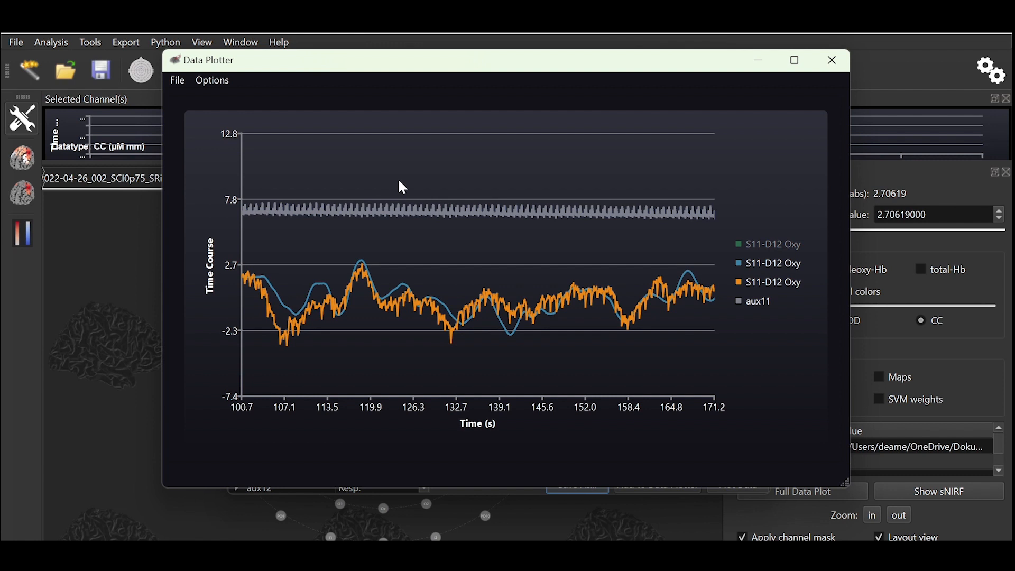
click(179, 81)
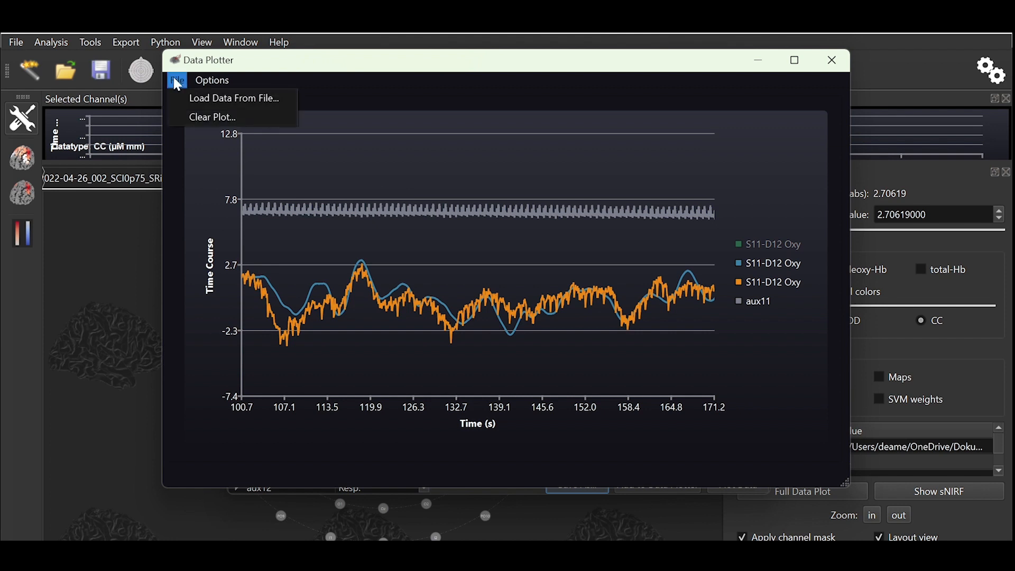
click(193, 125)
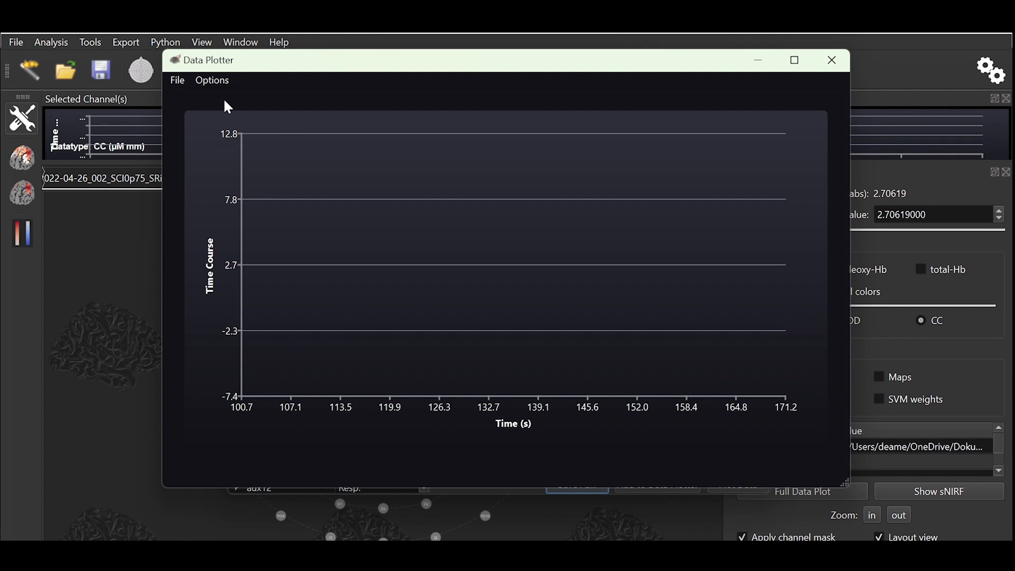
Step: Enable the Use Same Scaling option in the data plotter and confirm removing the current plots
click(213, 80)
click(295, 102)
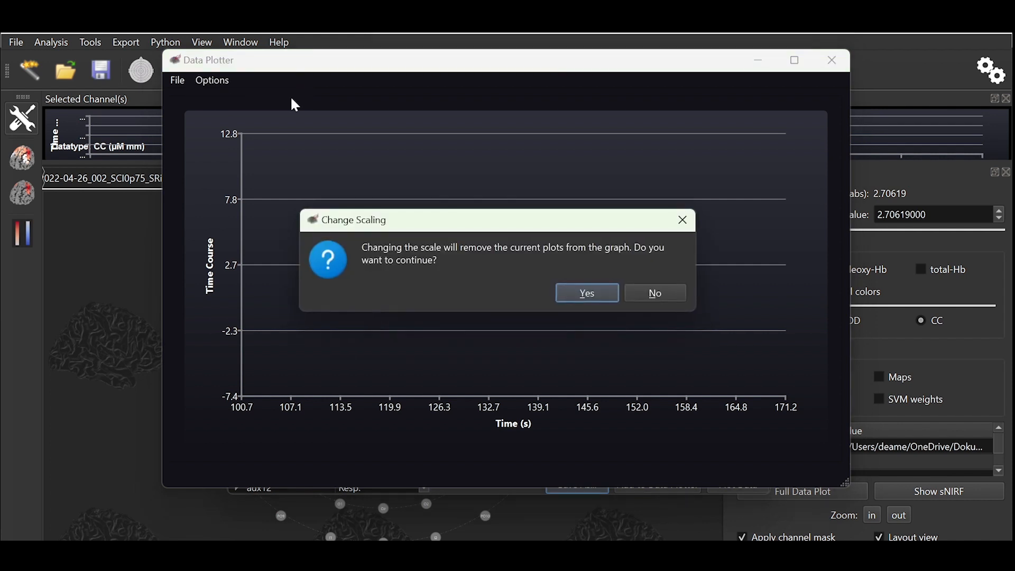
click(584, 298)
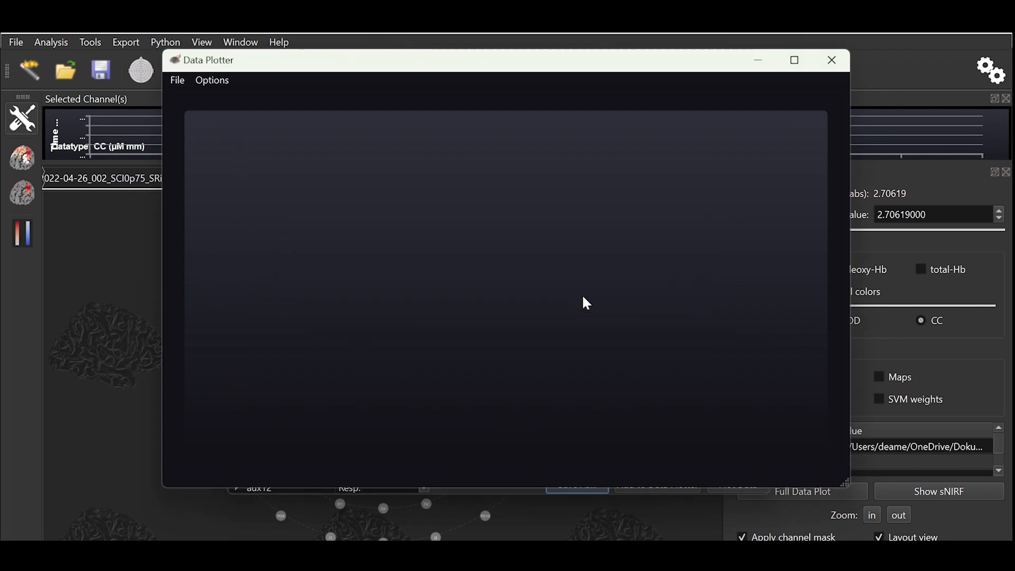
Step: Add the aux11 ECG data time series from the sNIRF viewer to the data plotter
click(833, 61)
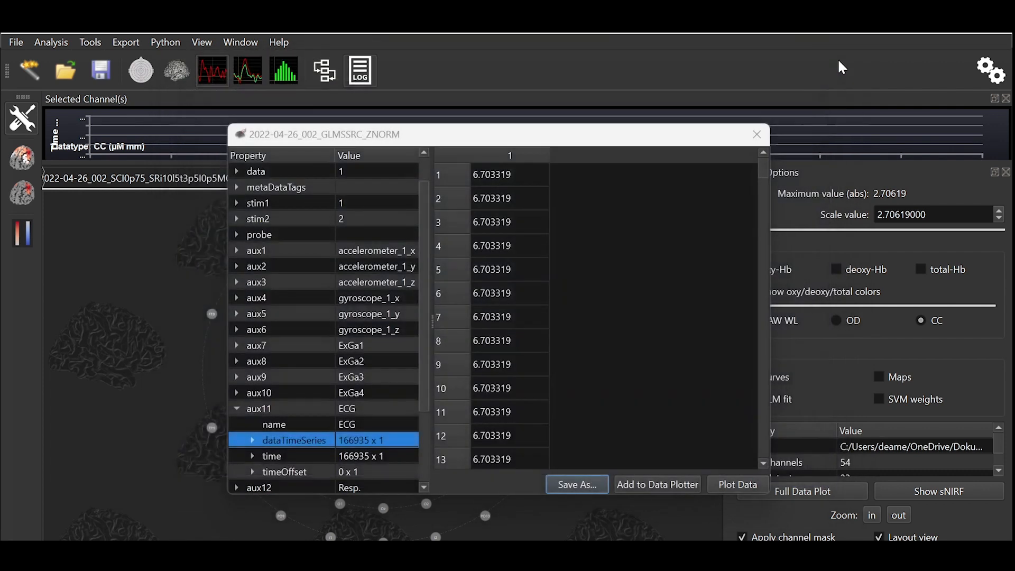
click(679, 485)
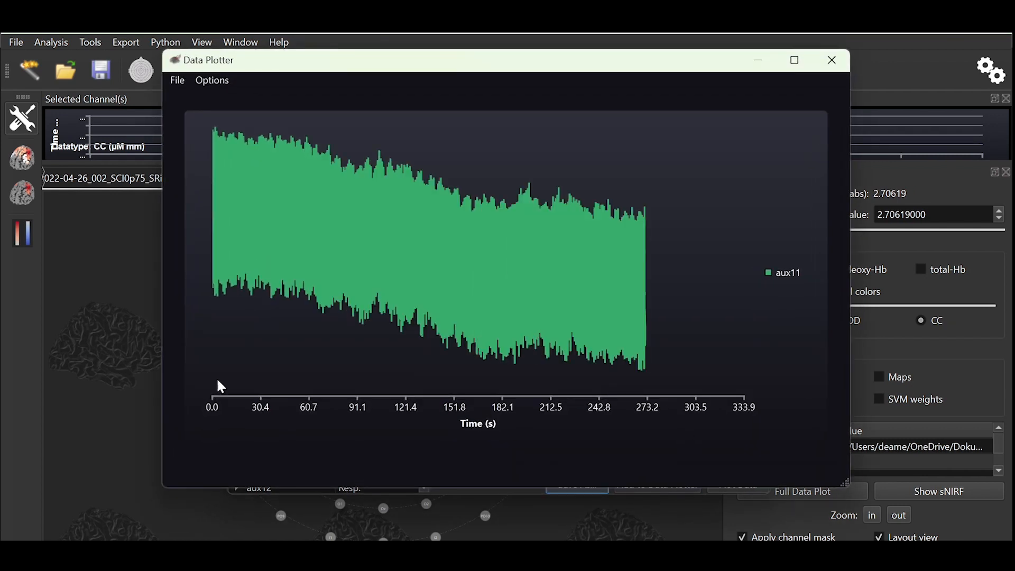
click(212, 80)
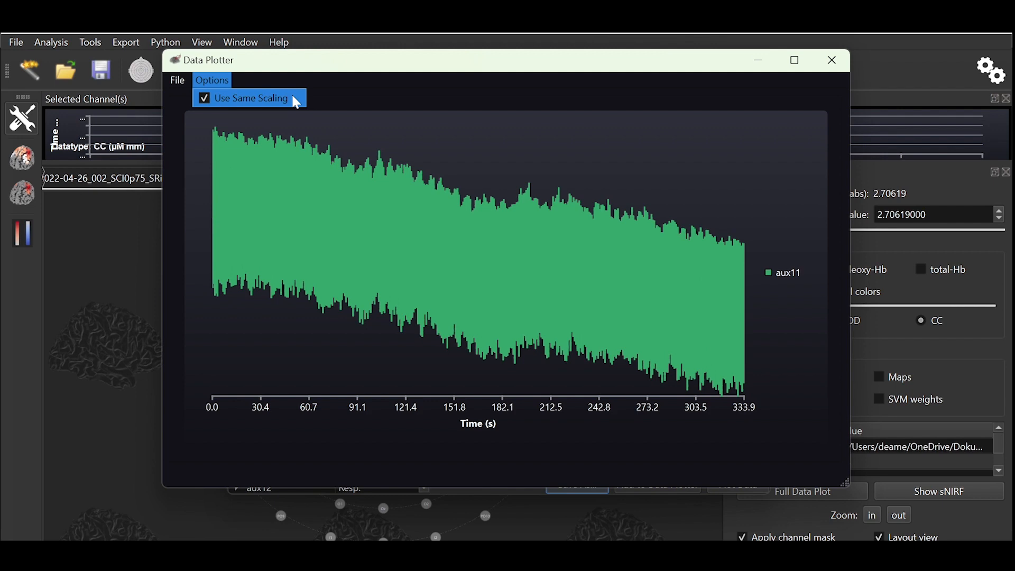
click(125, 279)
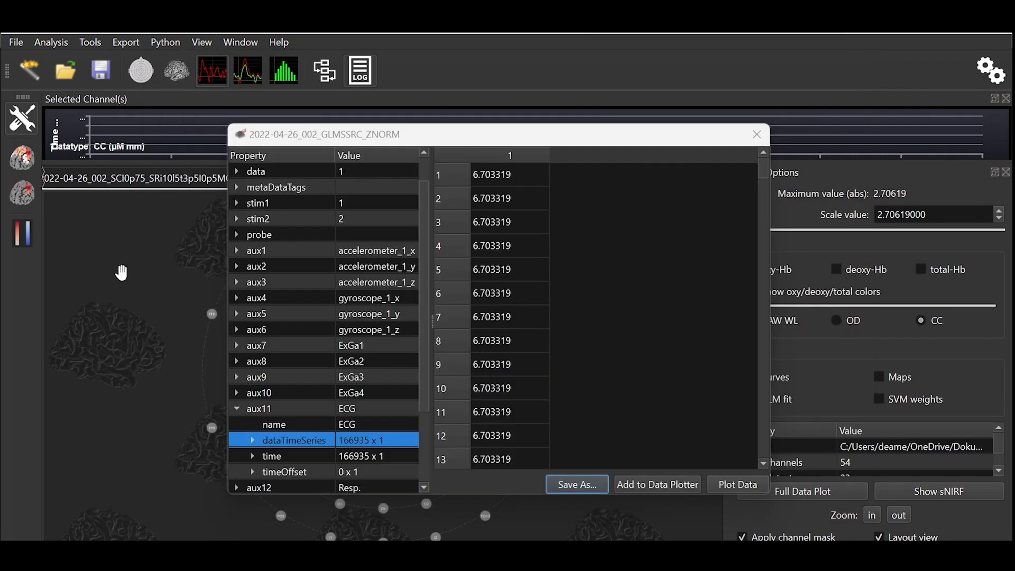
Step: Close the sNIRF viewer and add channel S5-D7 from the channel layout to the data plotter
click(756, 134)
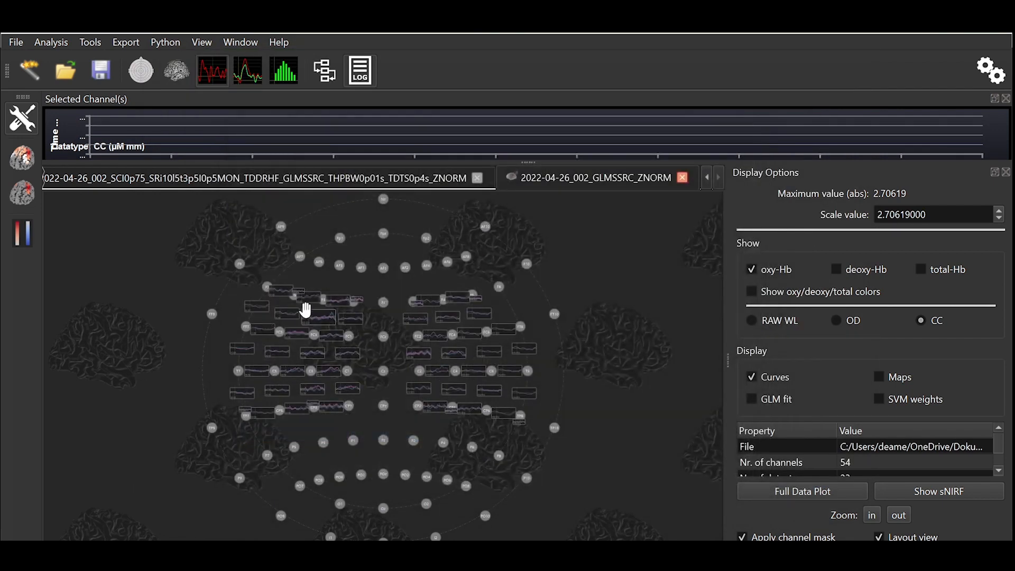
right_click(281, 294)
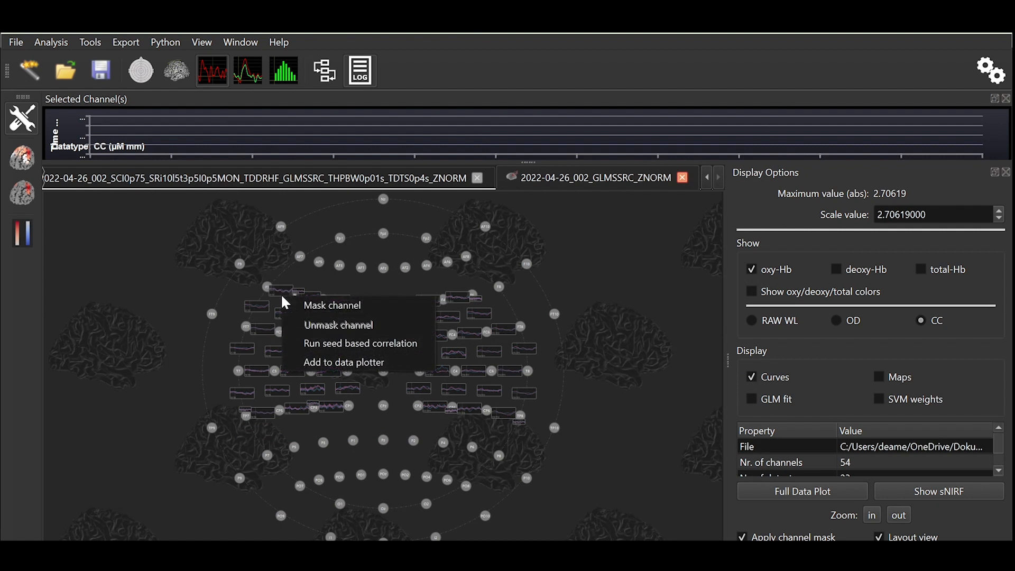
click(313, 370)
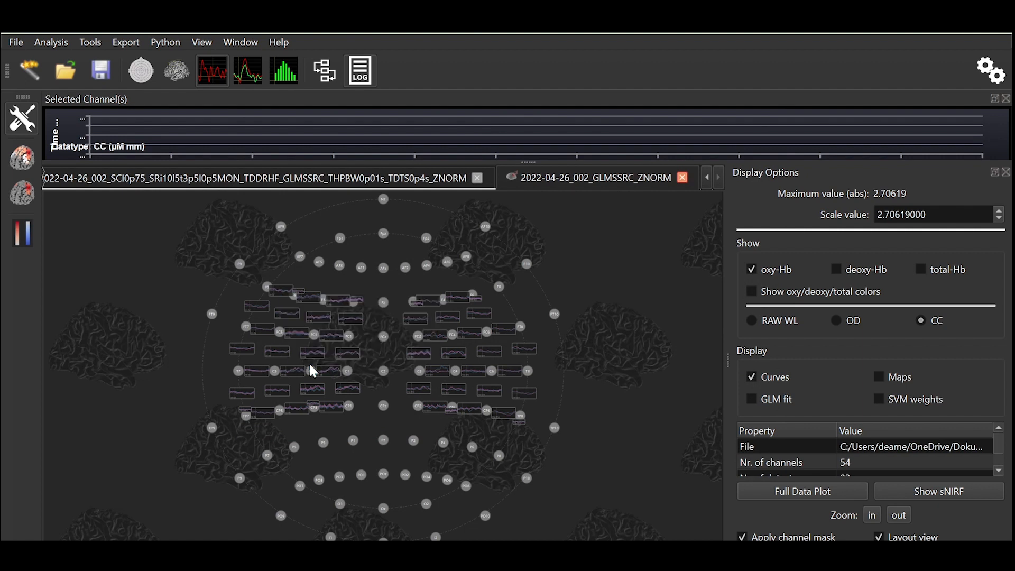
Step: Bring up the data plotter to compare the aux11 ECG with S5-D7 Oxy, then close it
mouse_move(436, 555)
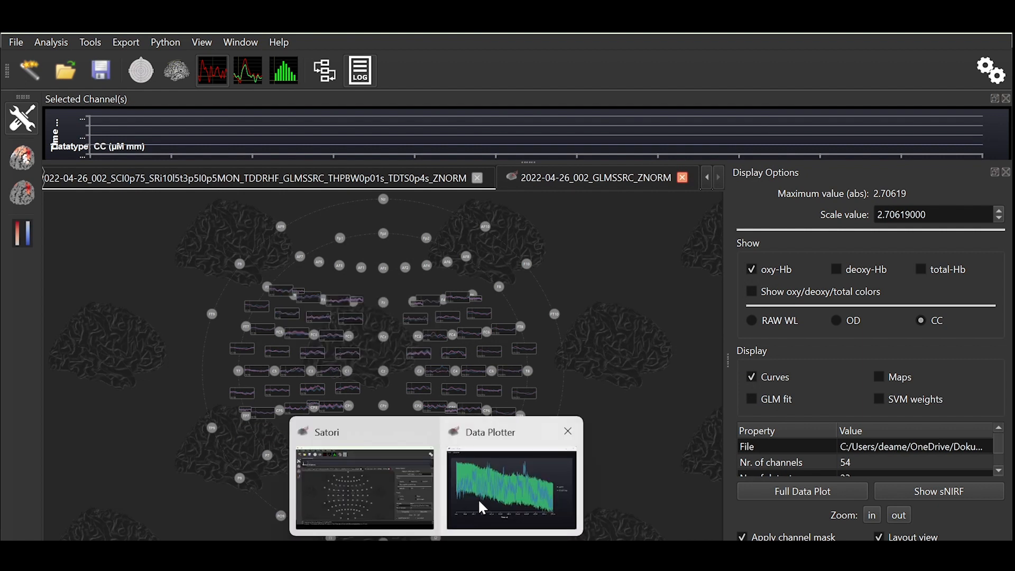
click(511, 486)
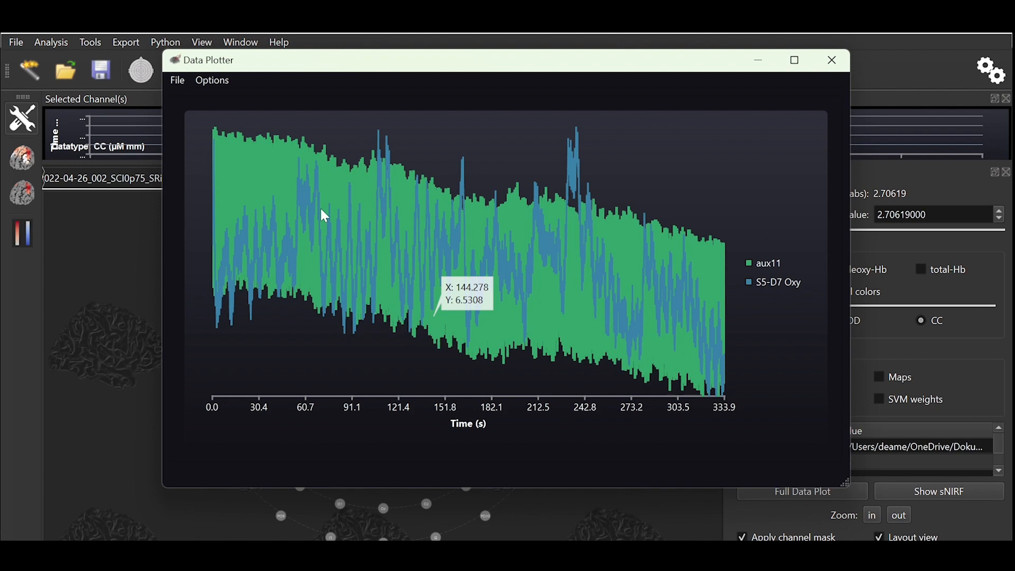
click(838, 61)
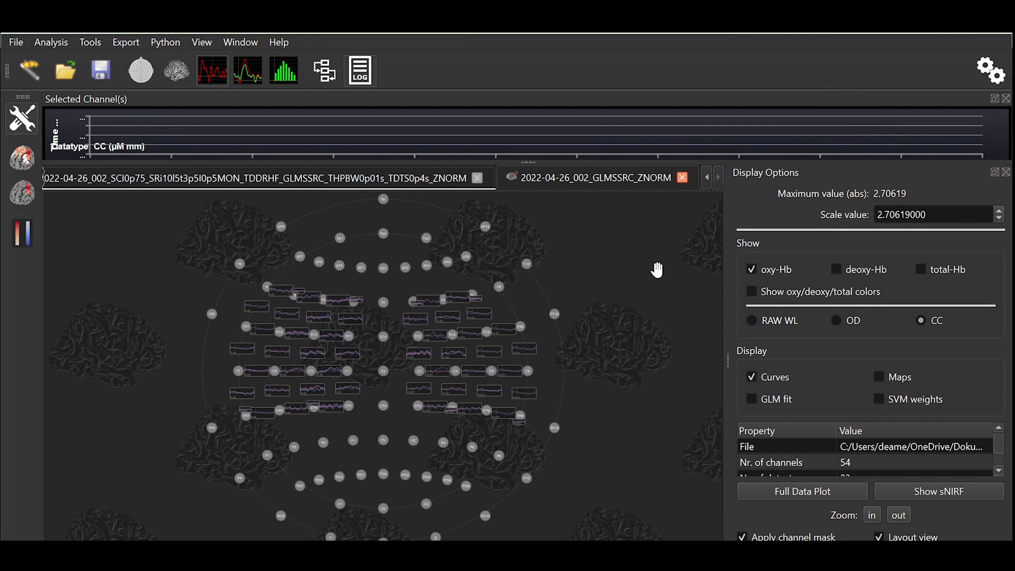